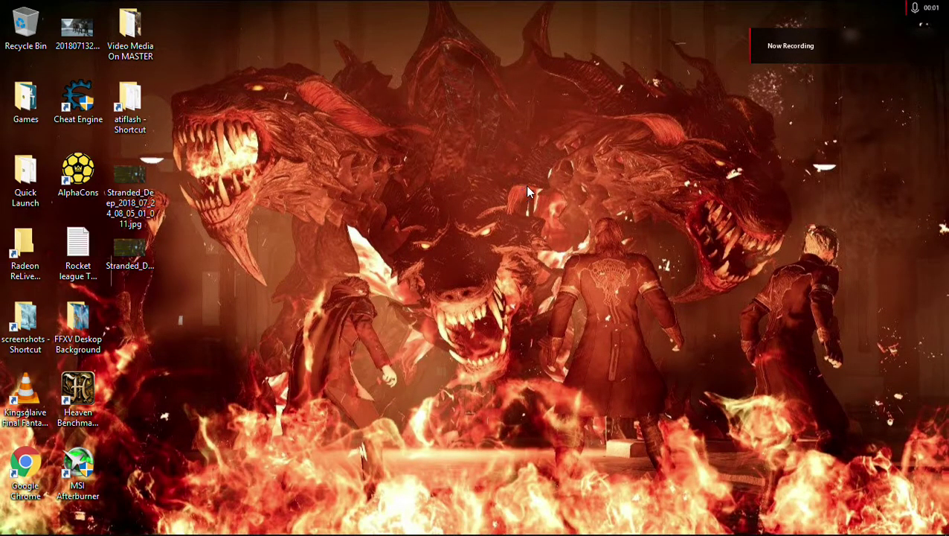
- View the two existing Stranded Deep screenshots on the desktop in the photo viewer
{"action": "double_click", "coordinate": [131, 177]}
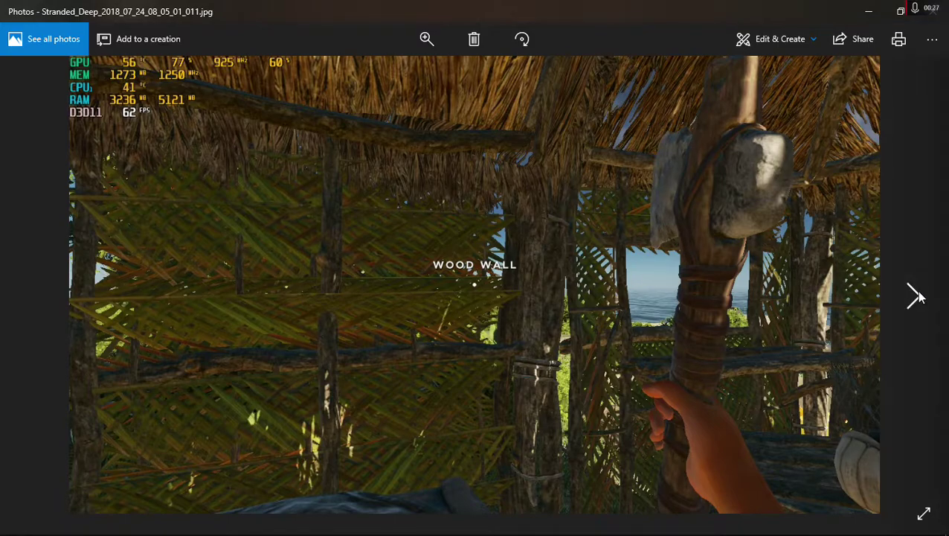
{"action": "left_click", "coordinate": [917, 297]}
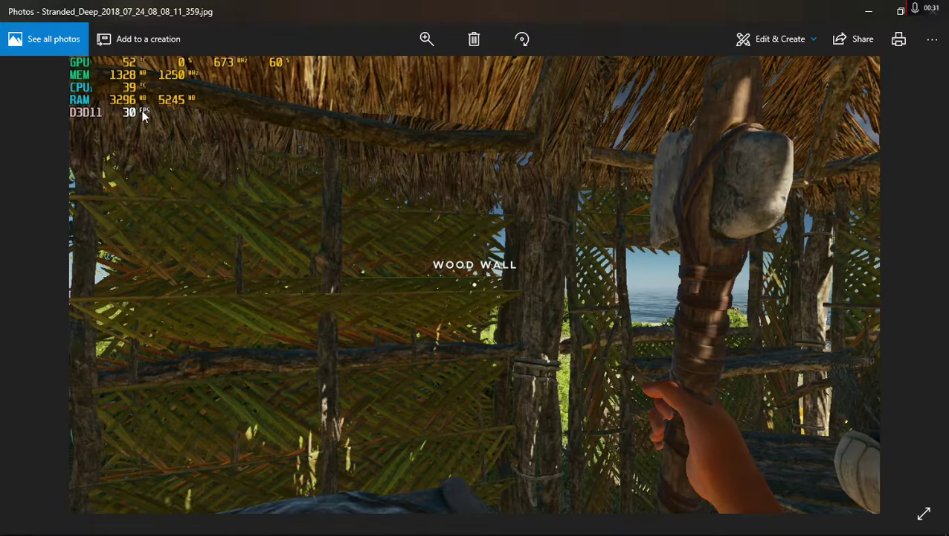
{"action": "left_click", "coordinate": [934, 12]}
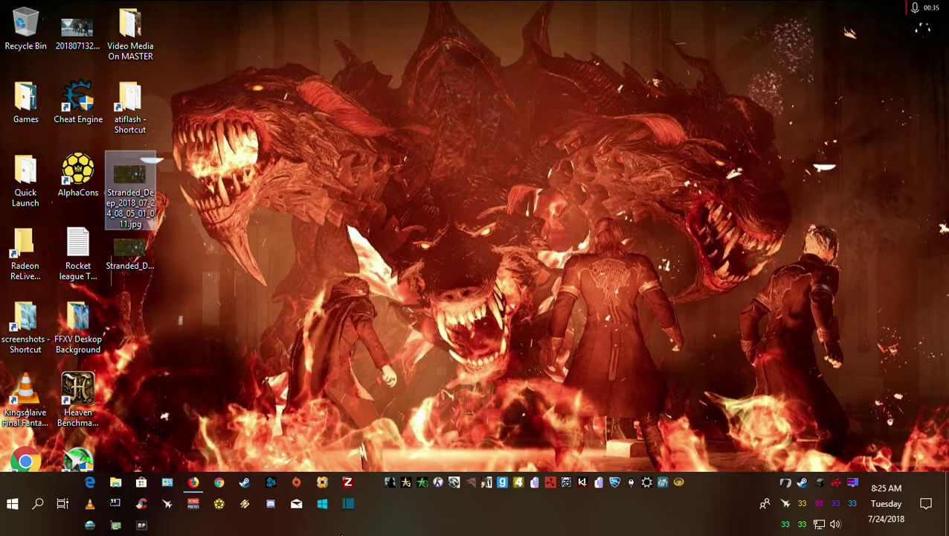
- Look over the StrandedMod forum thread in Firefox, then minimize the browser
{"action": "left_click", "coordinate": [192, 485]}
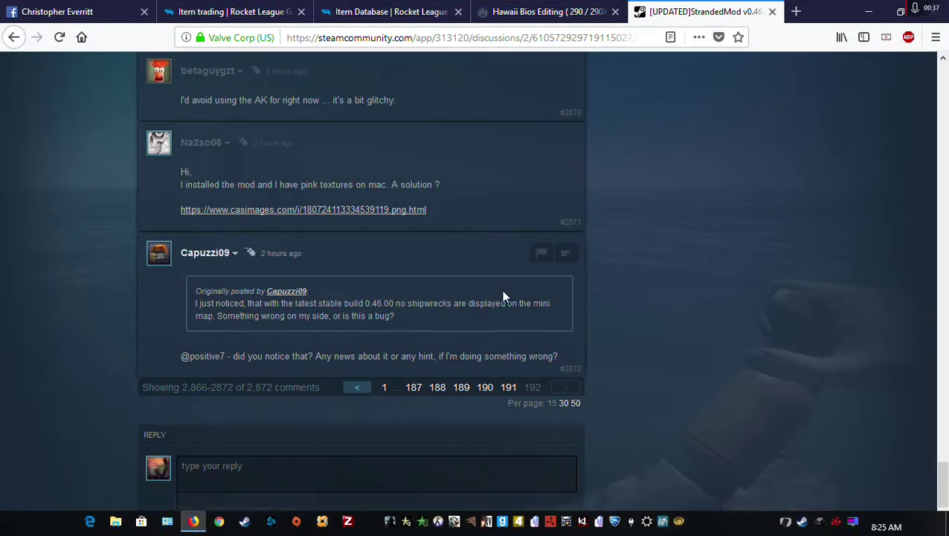
{"action": "scroll", "coordinate": [674, 311], "scroll_direction": "up", "scroll_amount": 10}
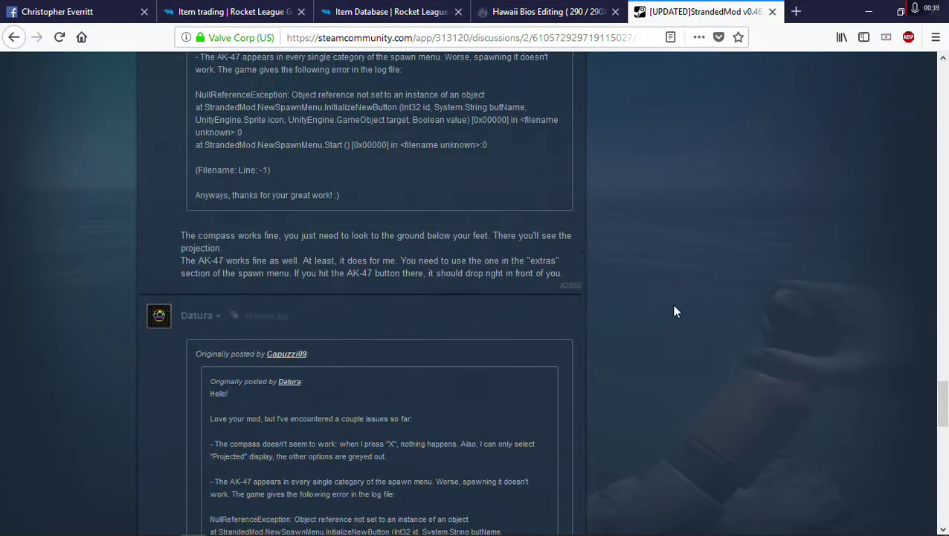
{"action": "scroll", "coordinate": [674, 311], "scroll_direction": "down", "scroll_amount": 10}
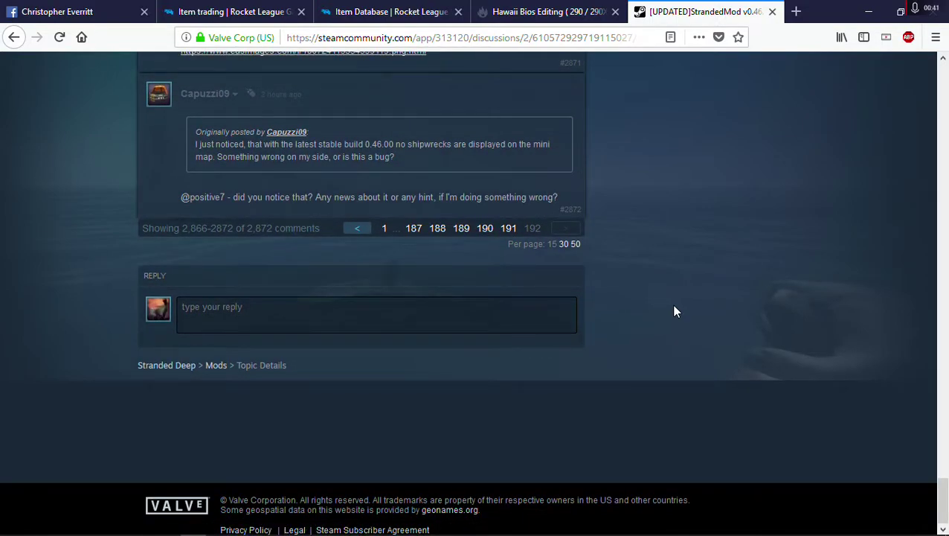
{"action": "scroll", "coordinate": [674, 311], "scroll_direction": "down", "scroll_amount": 2}
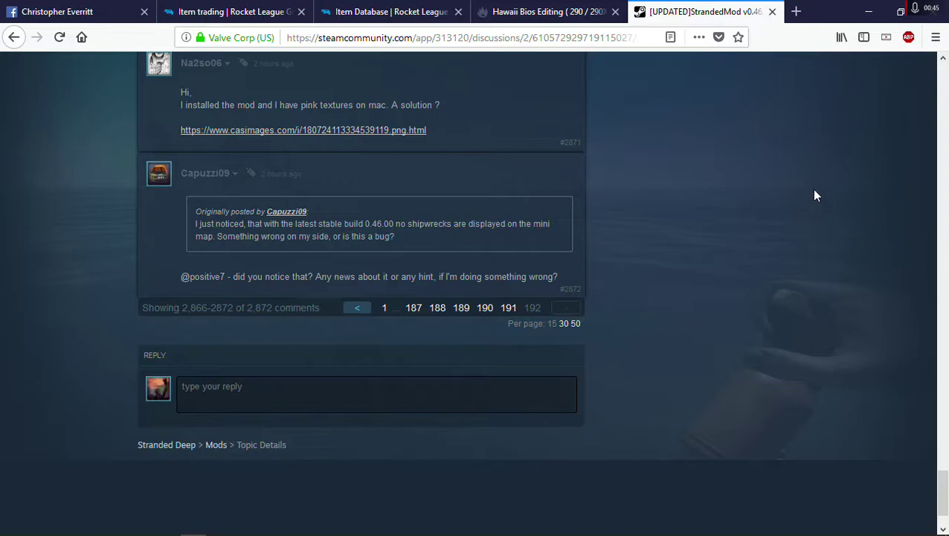
{"action": "left_click", "coordinate": [868, 12]}
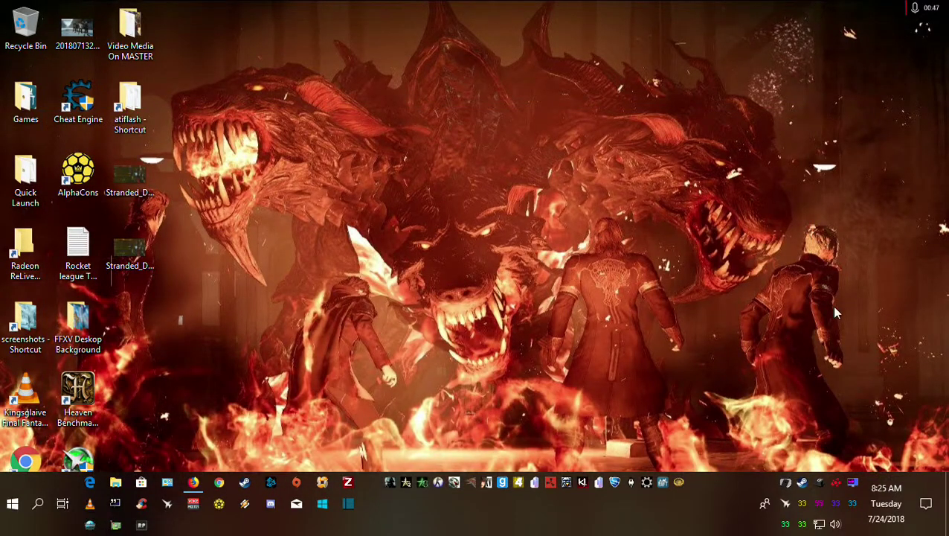
- Launch Stranded Deep, take two F12 screenshots of the main menu, and quit with Alt+F4
{"action": "left_click", "coordinate": [678, 483]}
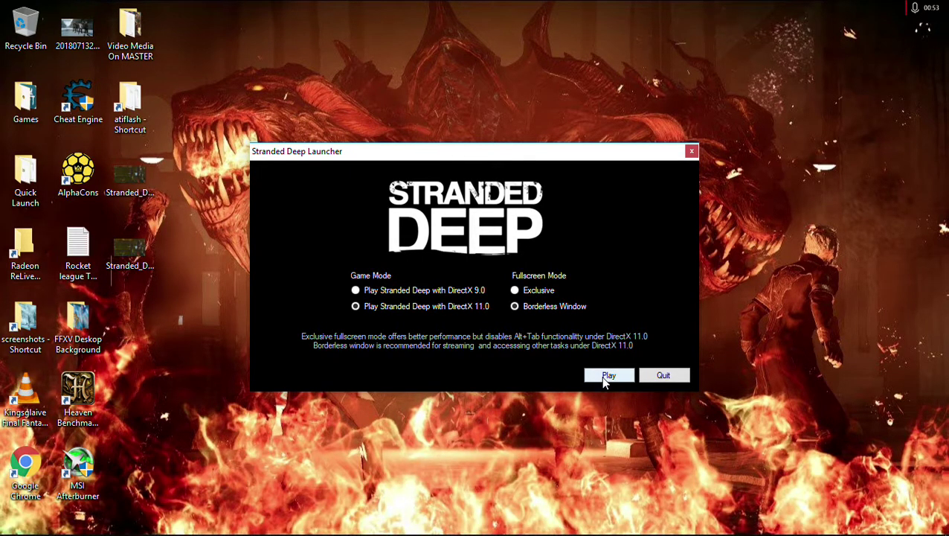
{"action": "left_click", "coordinate": [603, 378]}
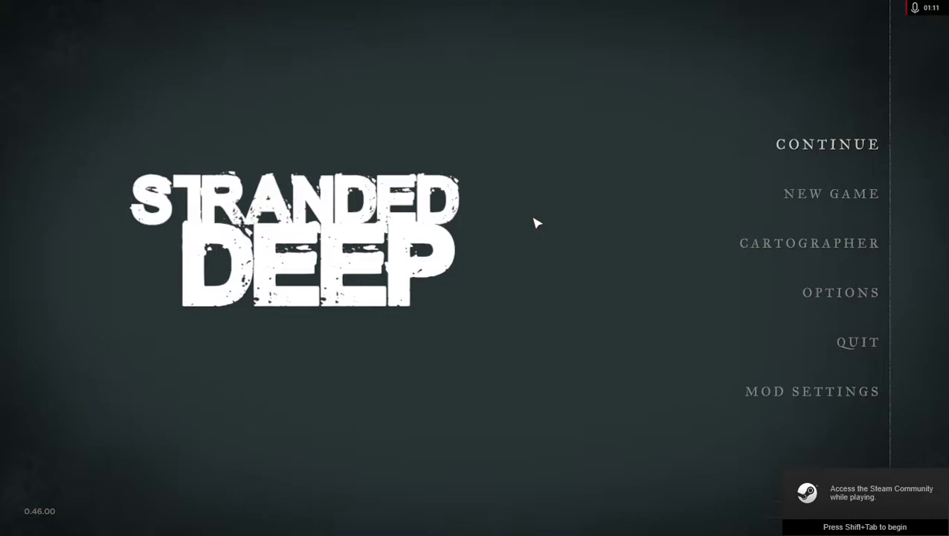
{"action": "key", "text": "F12"}
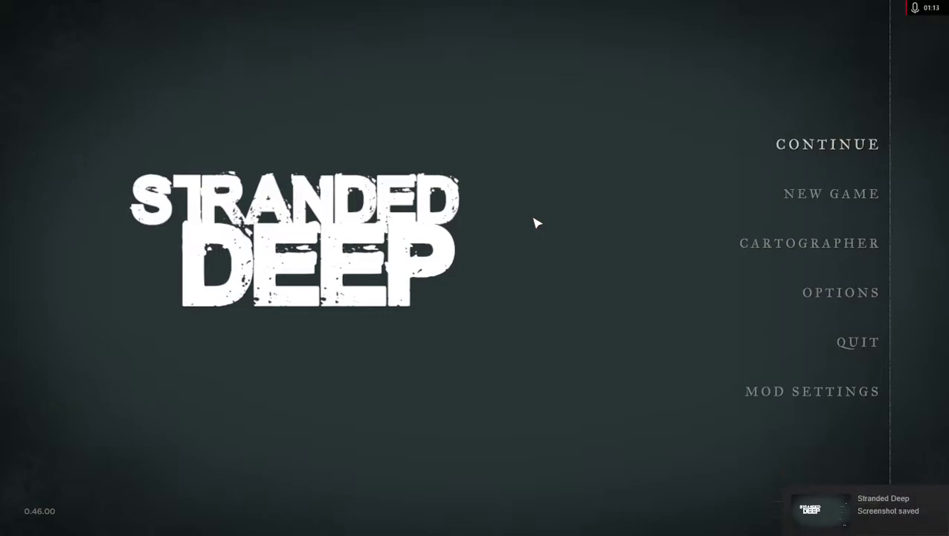
{"action": "key", "text": "F12"}
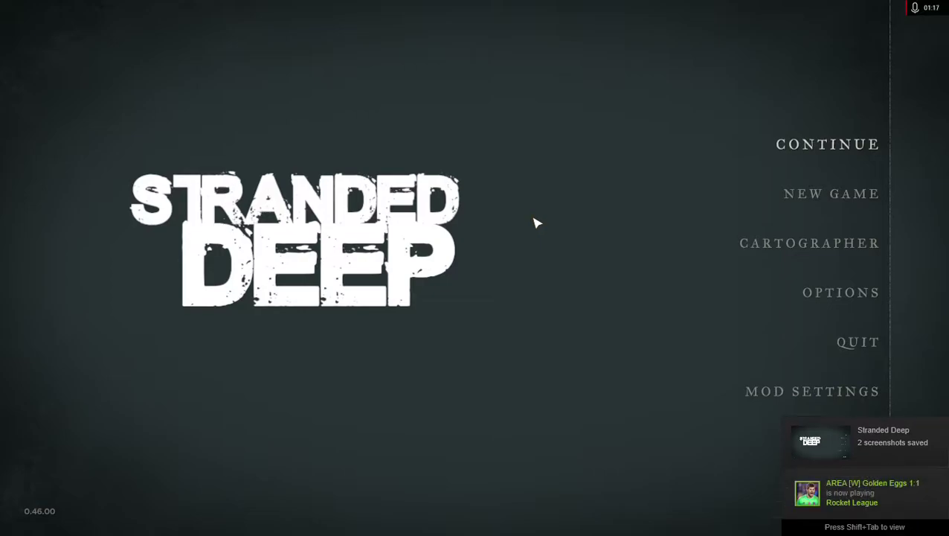
{"action": "key", "text": "alt+F4"}
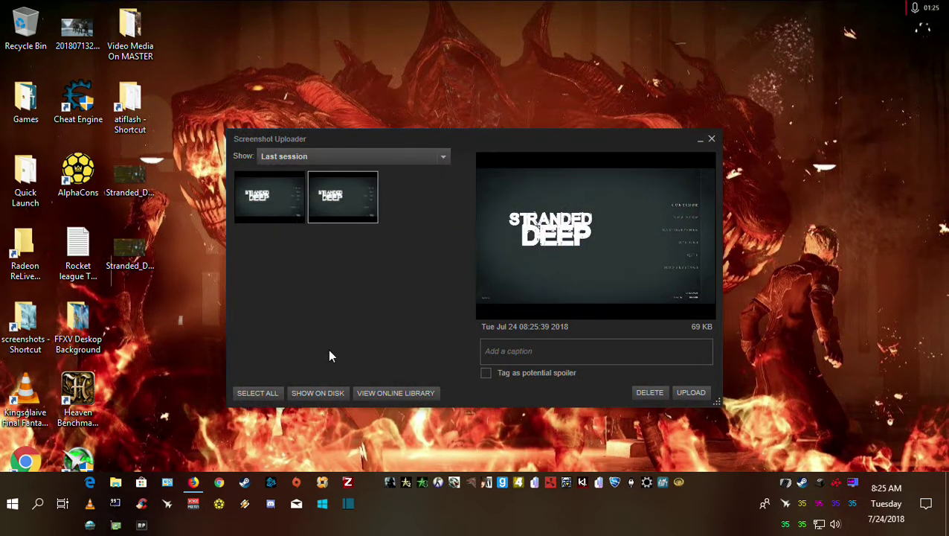
{"action": "left_click", "coordinate": [315, 394]}
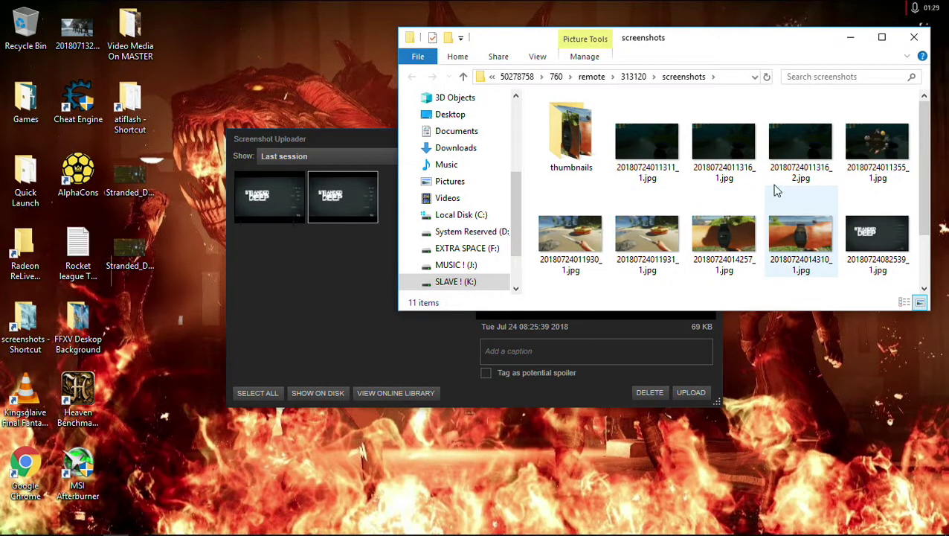
{"action": "scroll", "coordinate": [774, 239], "scroll_direction": "down", "scroll_amount": 1}
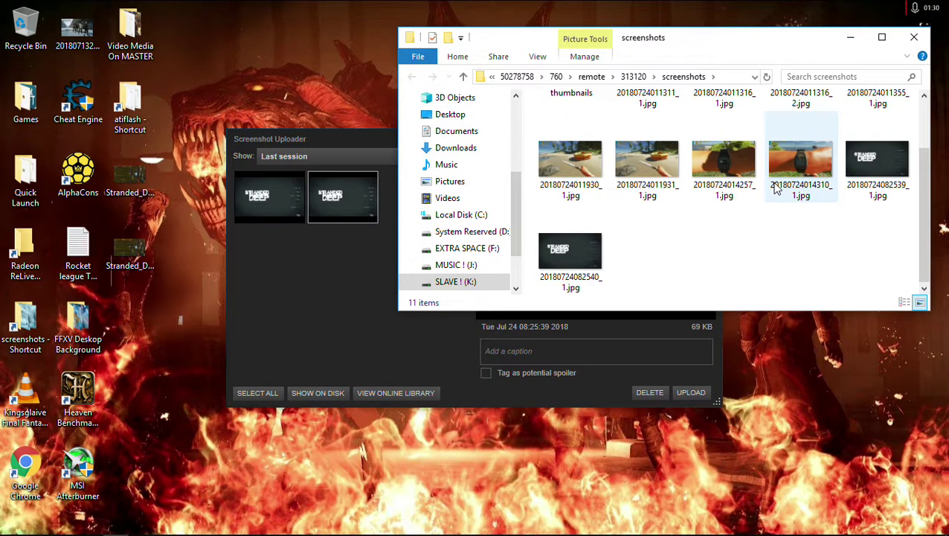
{"action": "left_click", "coordinate": [875, 157]}
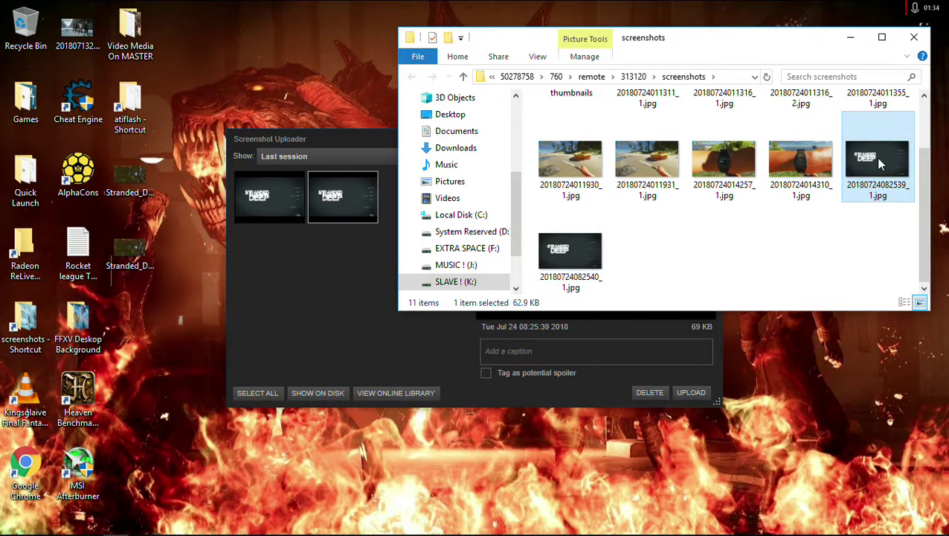
{"action": "left_click", "coordinate": [132, 174]}
- Open the wood wall desktop screenshot in Paint and copy the entire image
{"action": "right_click", "coordinate": [134, 180]}
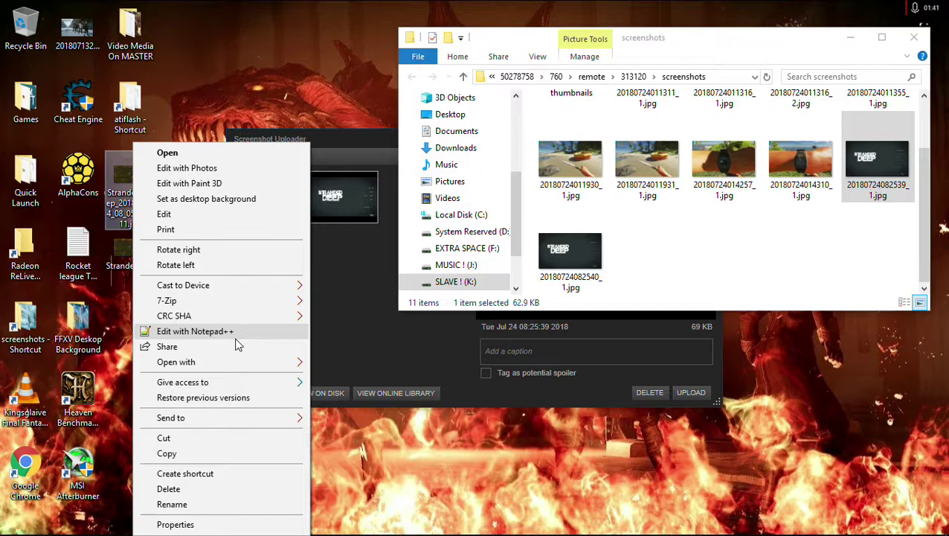
{"action": "mouse_move", "coordinate": [260, 367]}
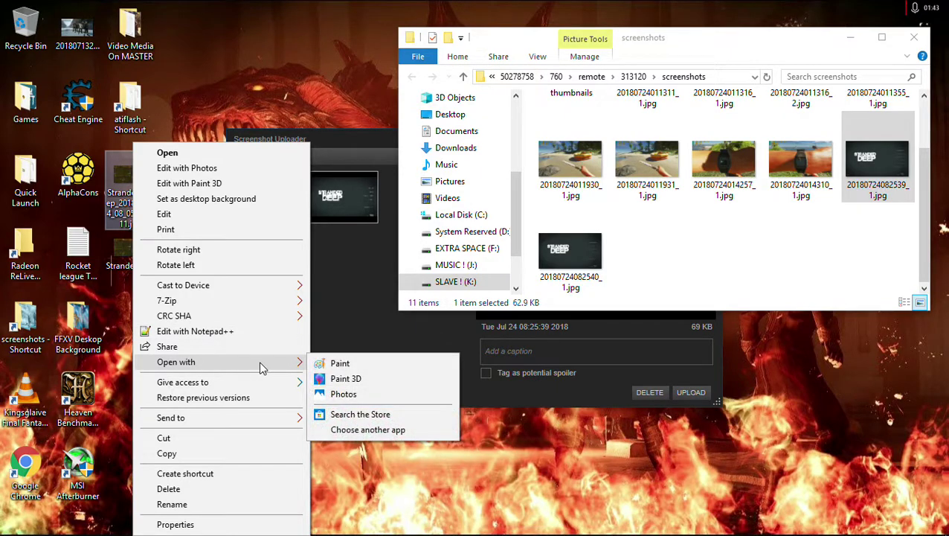
{"action": "left_click", "coordinate": [342, 364]}
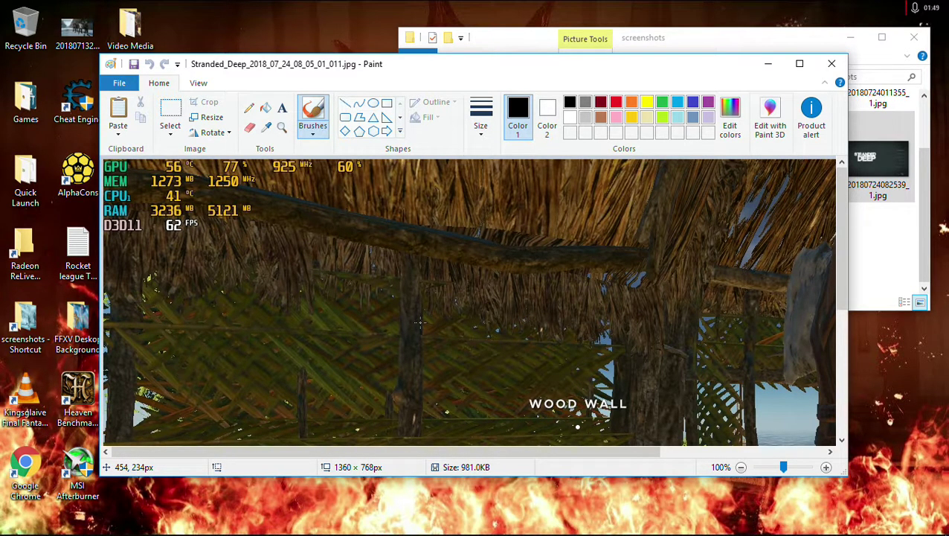
{"action": "key", "text": "ctrl+a"}
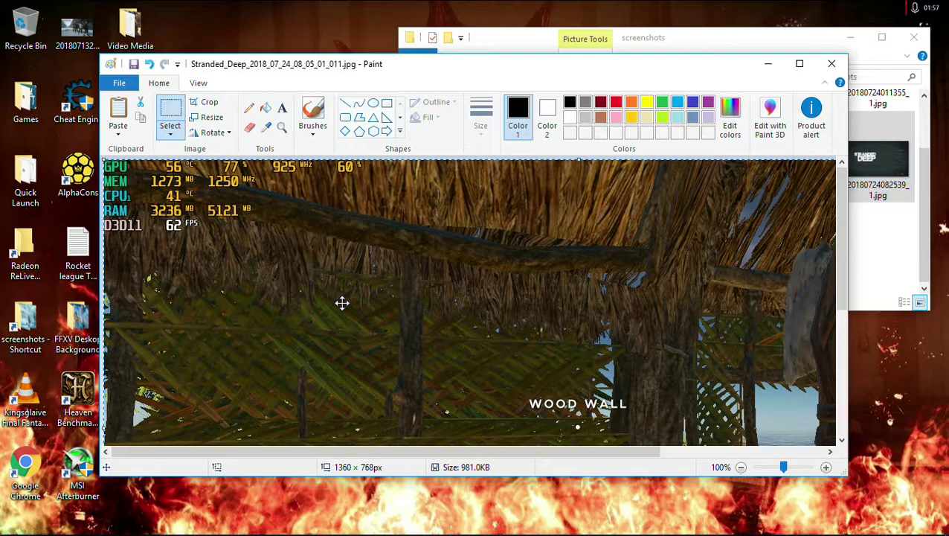
{"action": "left_click", "coordinate": [832, 63]}
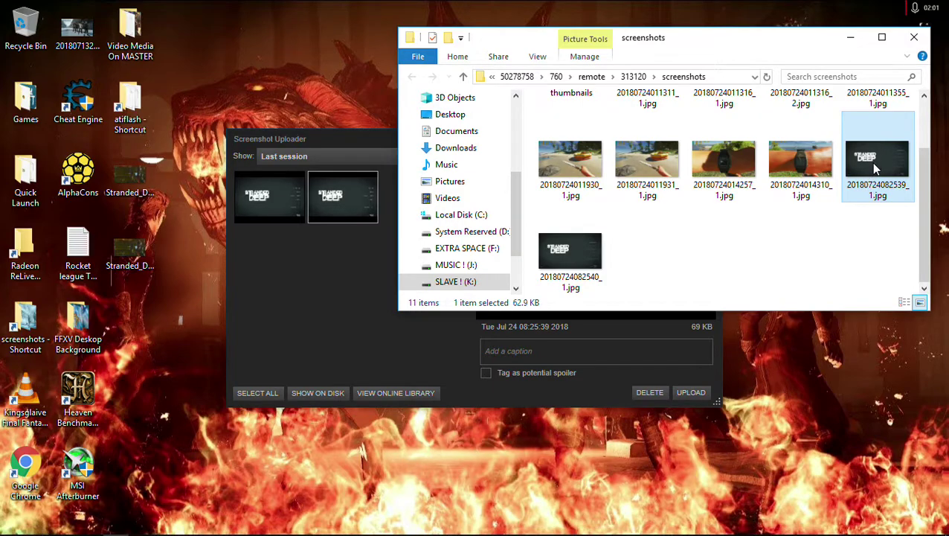
{"action": "right_click", "coordinate": [874, 166]}
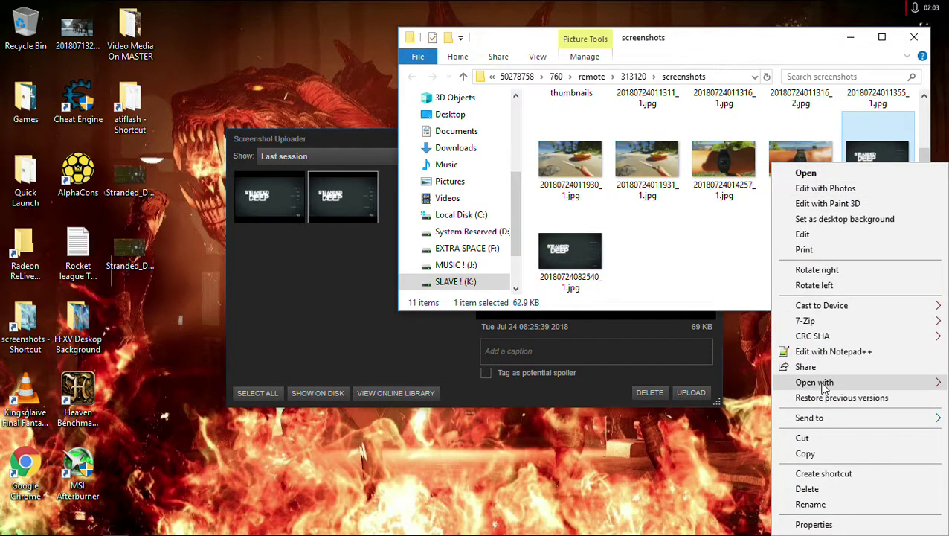
{"action": "mouse_move", "coordinate": [823, 388]}
{"action": "left_click", "coordinate": [670, 384]}
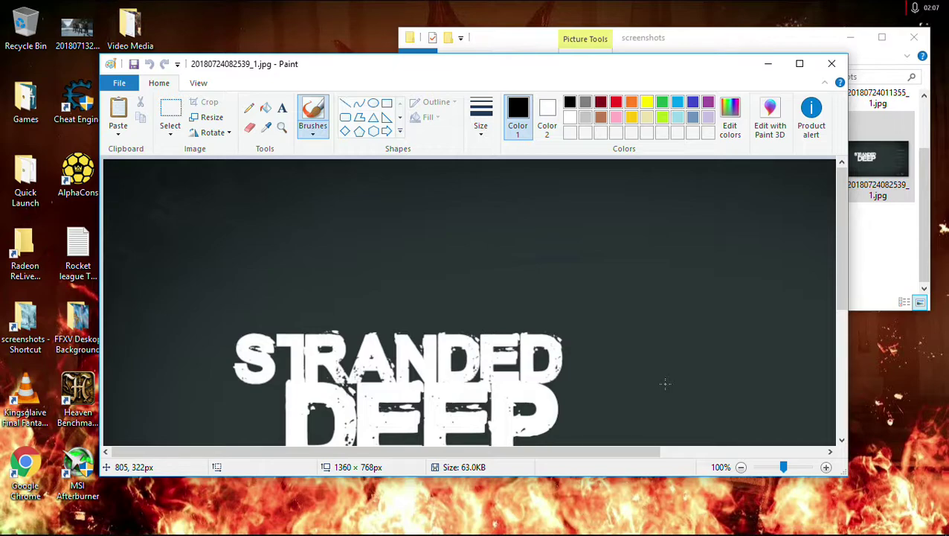
{"action": "key", "text": "ctrl+v"}
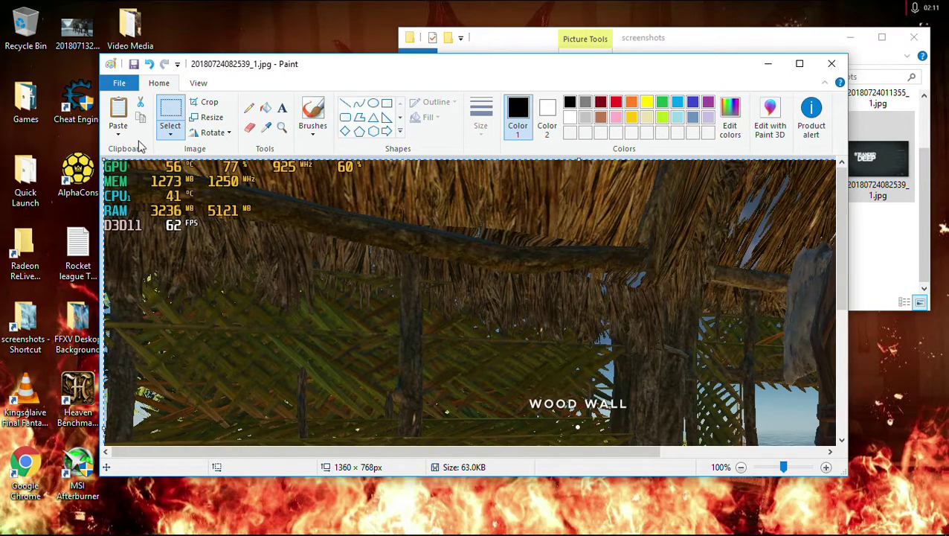
{"action": "left_click", "coordinate": [134, 66]}
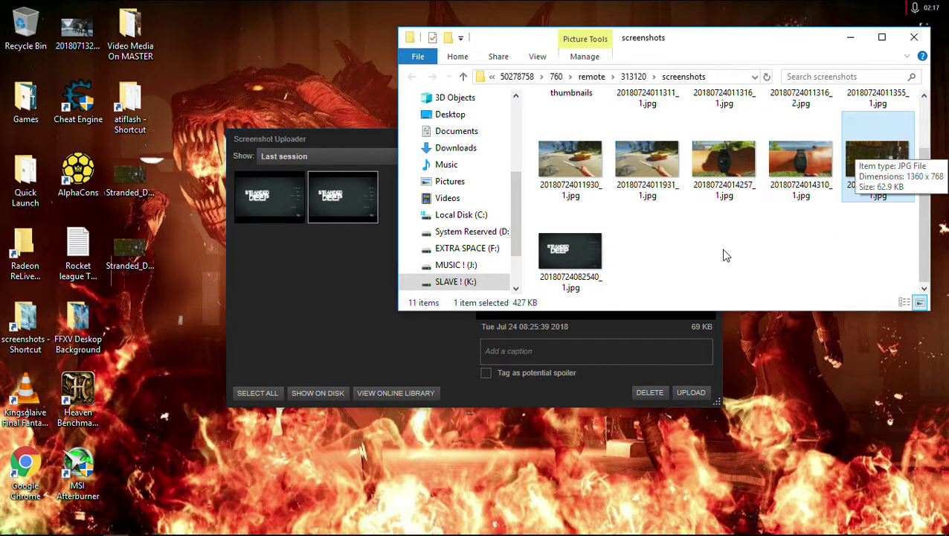
- Open the second desktop game screenshot in Paint and copy the whole image
{"action": "right_click", "coordinate": [129, 271]}
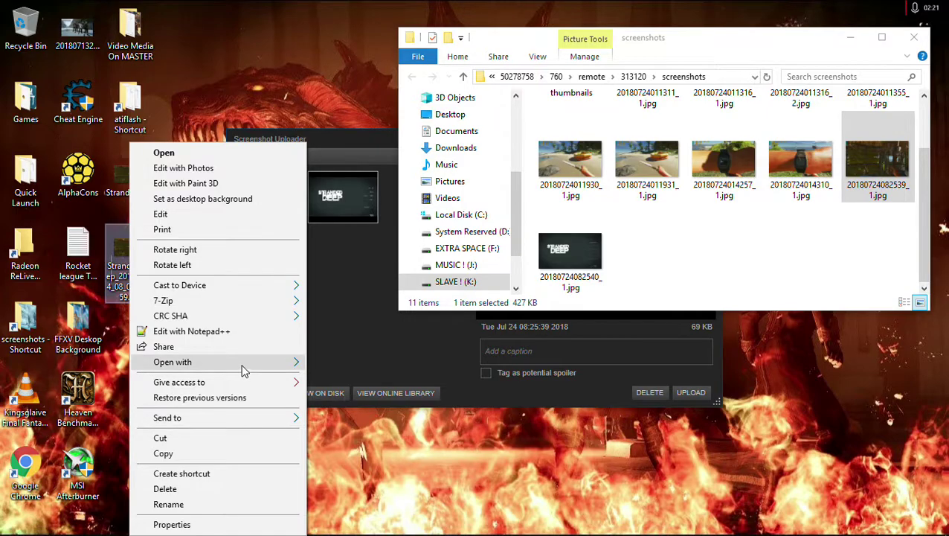
{"action": "mouse_move", "coordinate": [244, 366]}
{"action": "left_click", "coordinate": [334, 364]}
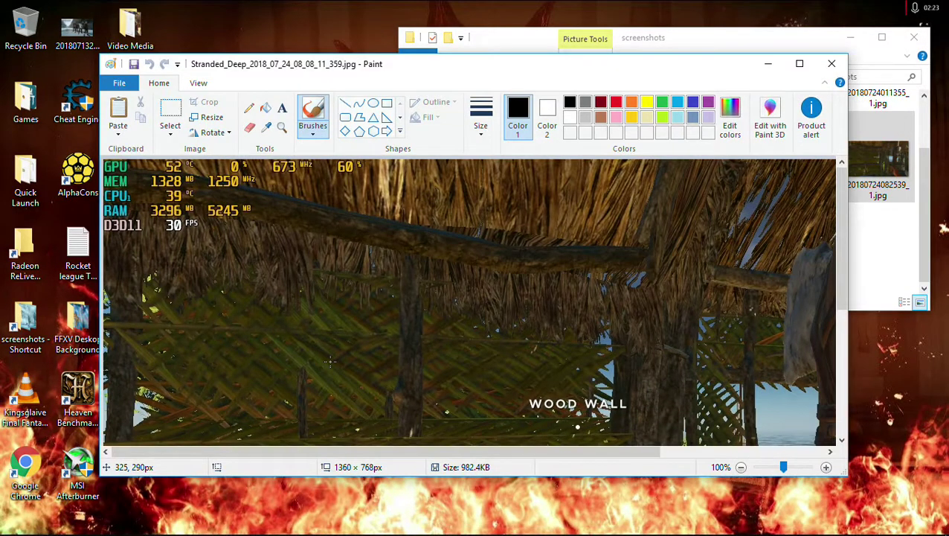
{"action": "key", "text": "ctrl+a"}
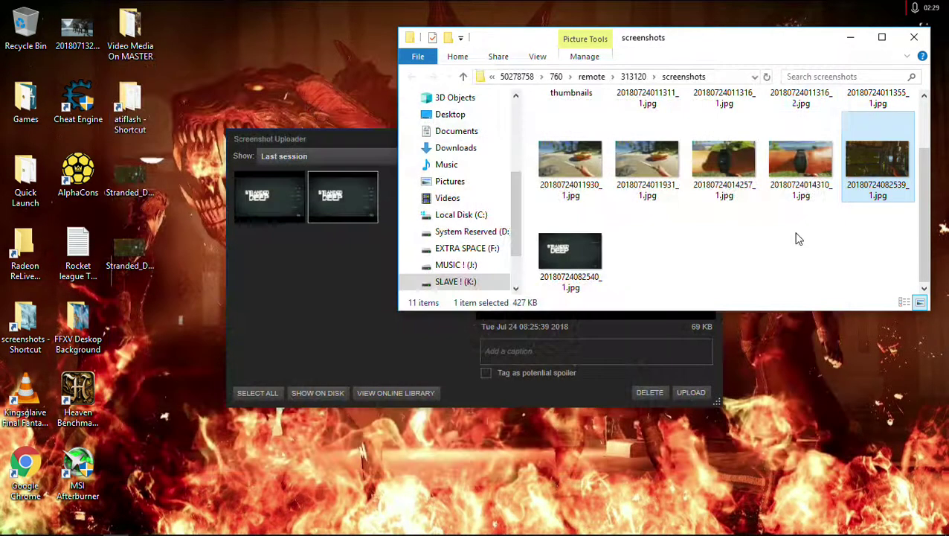
{"action": "left_click", "coordinate": [571, 249]}
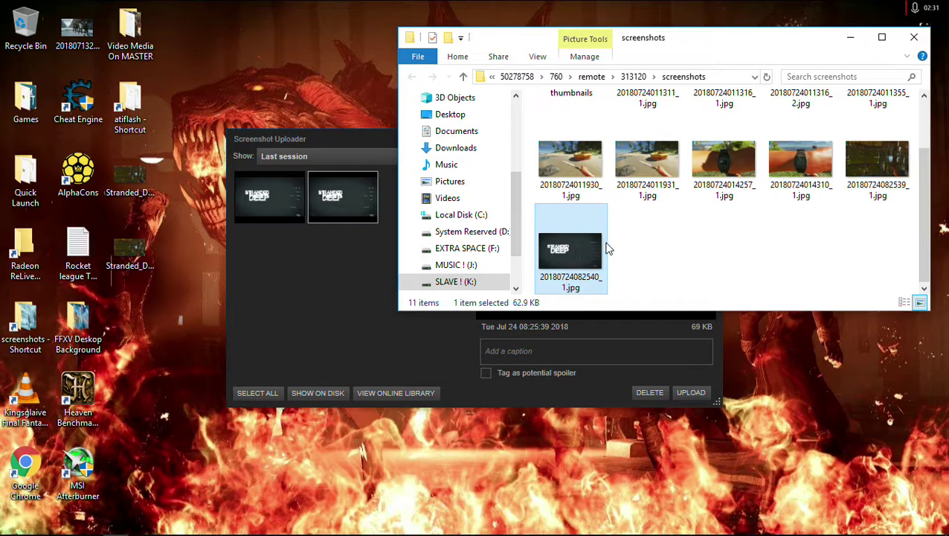
{"action": "right_click", "coordinate": [577, 259]}
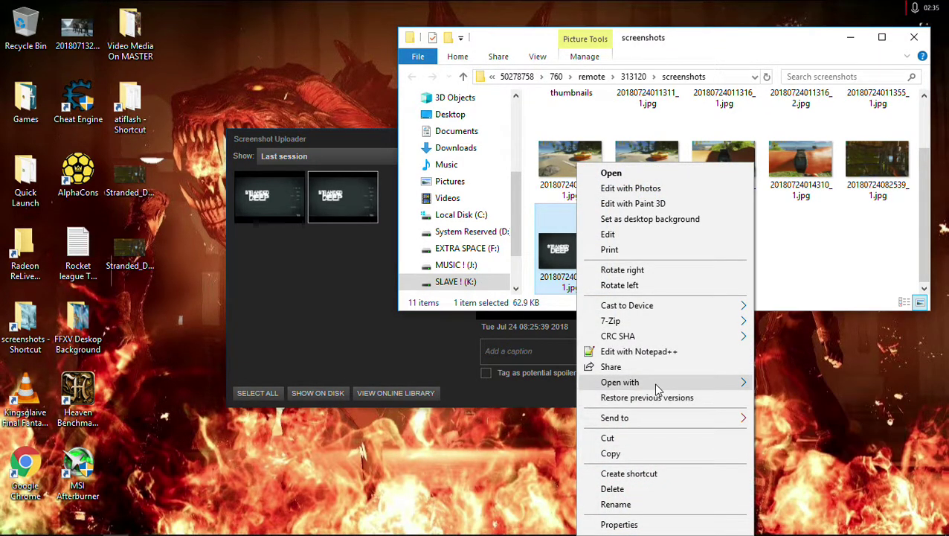
{"action": "mouse_move", "coordinate": [655, 383]}
{"action": "left_click", "coordinate": [775, 380]}
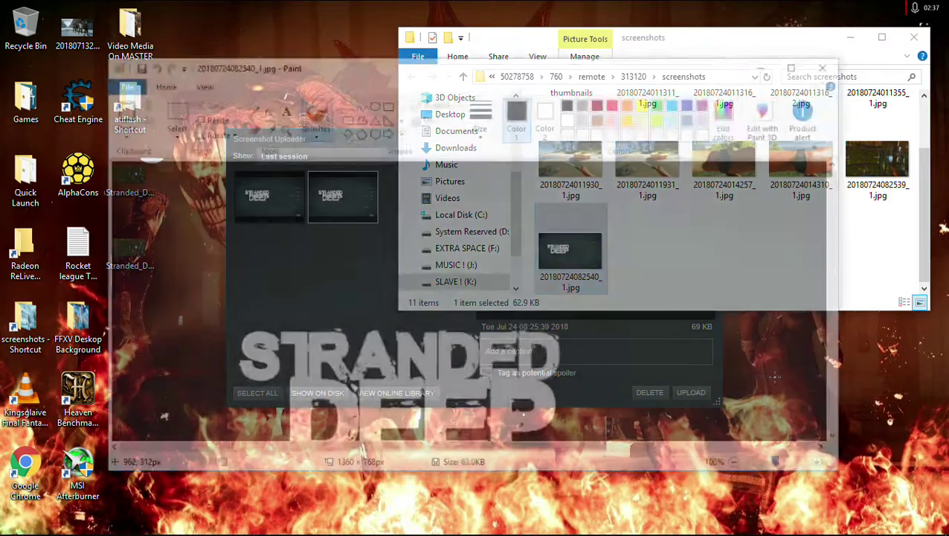
{"action": "key", "text": "ctrl+v"}
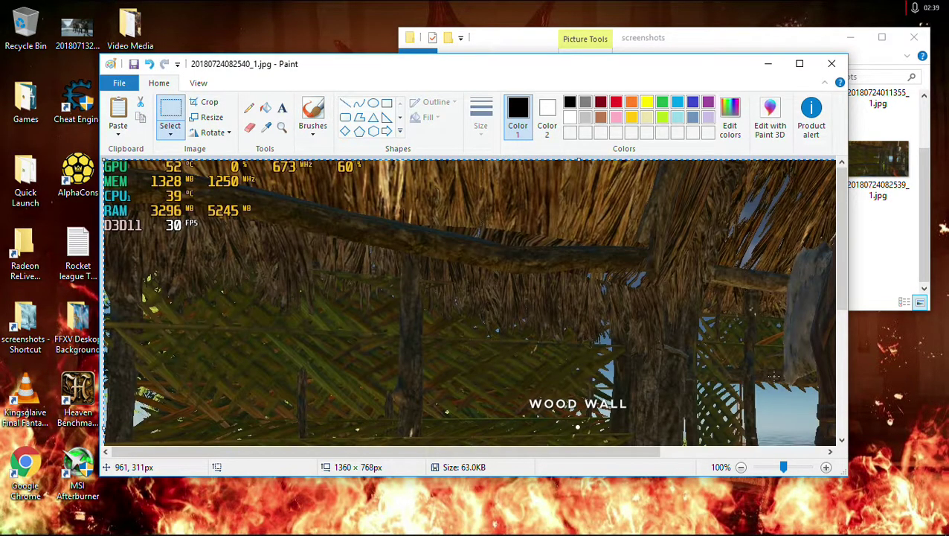
{"action": "left_click", "coordinate": [135, 65]}
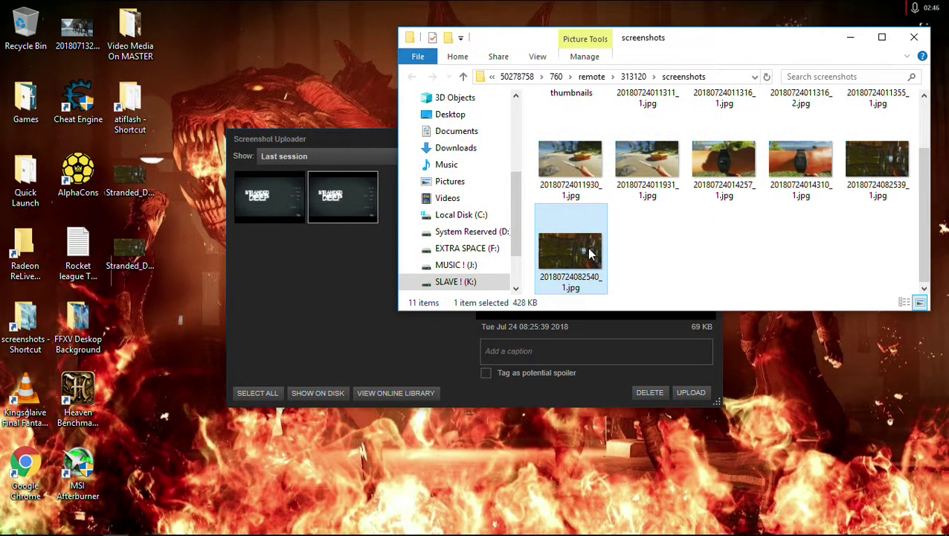
- Close the Screenshot Uploader, exit Steam from the tray, close the folder, and relaunch Steam
{"action": "left_click", "coordinate": [334, 136]}
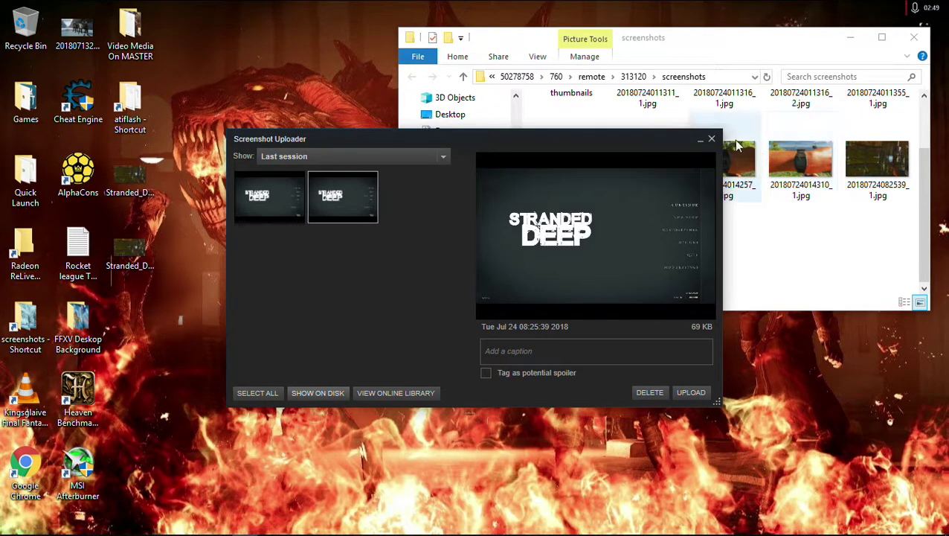
{"action": "left_click", "coordinate": [712, 139]}
{"action": "mouse_move", "coordinate": [802, 530]}
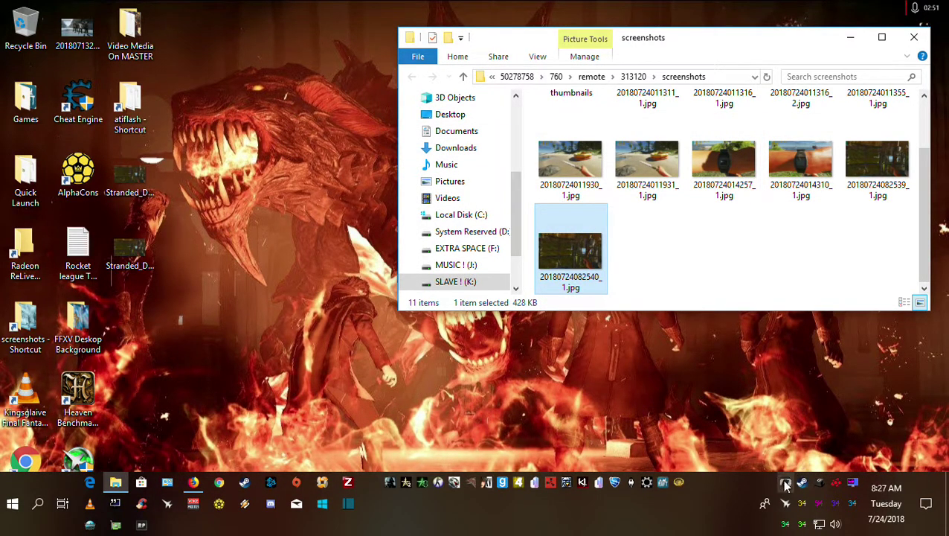
{"action": "right_click", "coordinate": [802, 486]}
{"action": "left_click", "coordinate": [807, 474]}
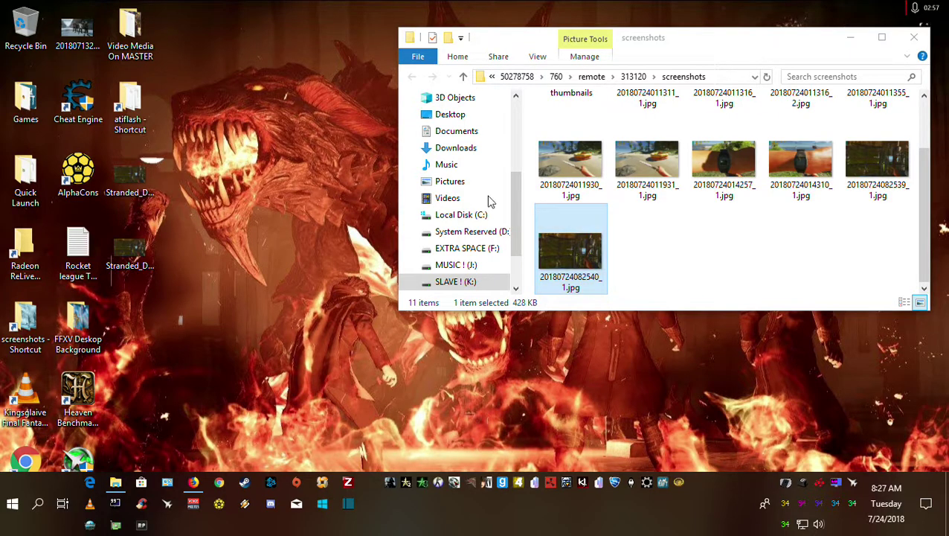
{"action": "left_click", "coordinate": [915, 38]}
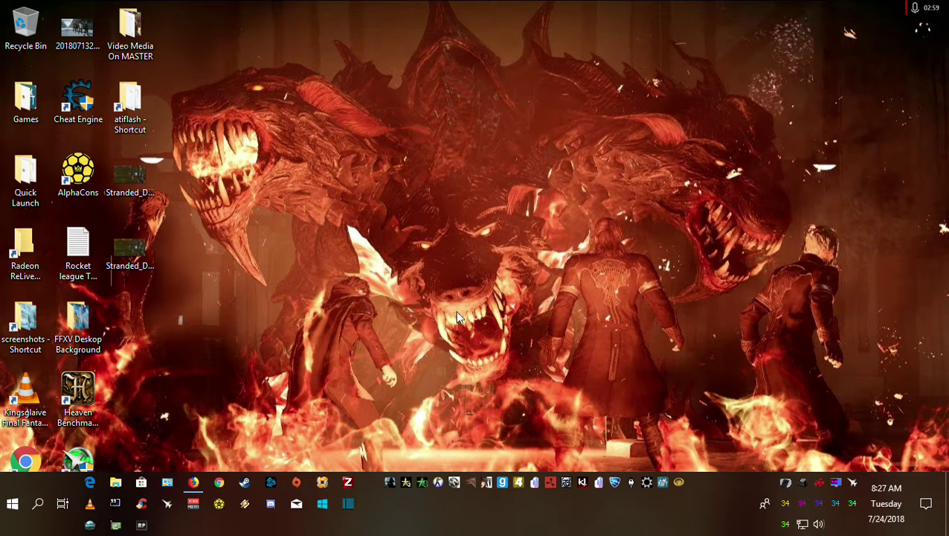
{"action": "left_click", "coordinate": [244, 483]}
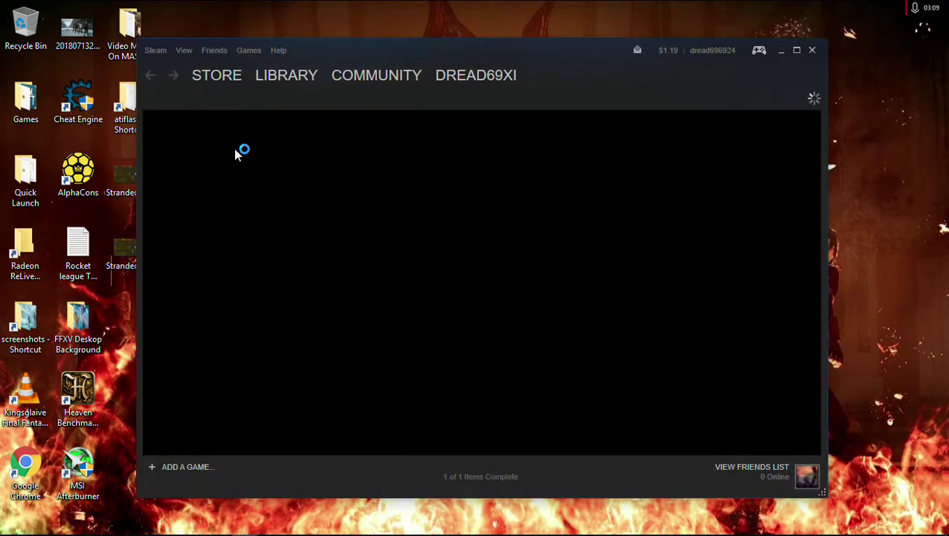
- Open View > Screenshots, filter to Stranded Deep, select the 08:25:39 shot, and show it on disk
{"action": "left_click", "coordinate": [155, 52]}
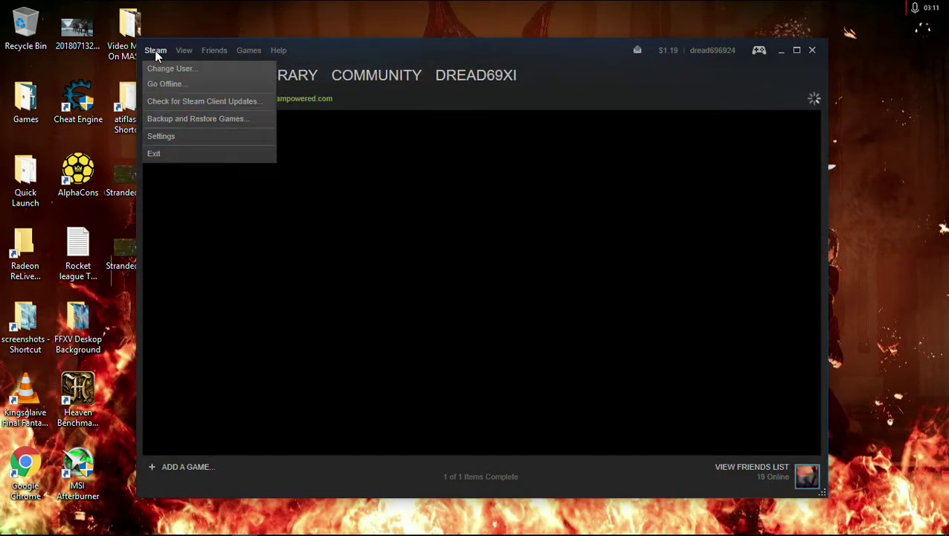
{"action": "mouse_move", "coordinate": [178, 59]}
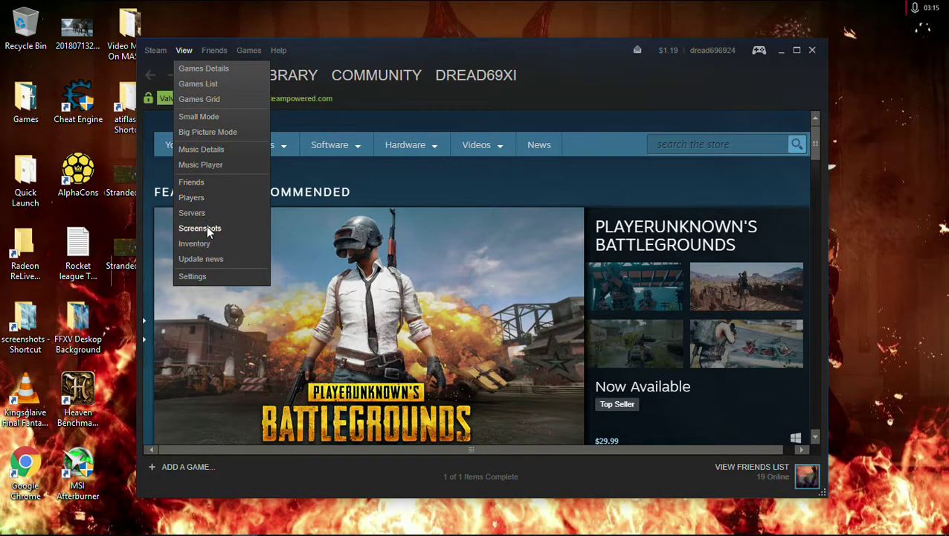
{"action": "left_click", "coordinate": [205, 227]}
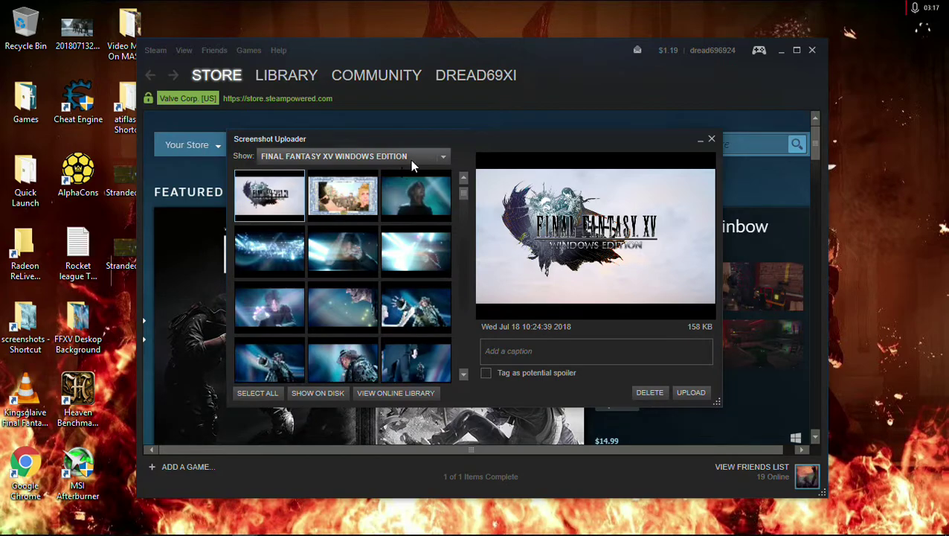
{"action": "left_click", "coordinate": [424, 156]}
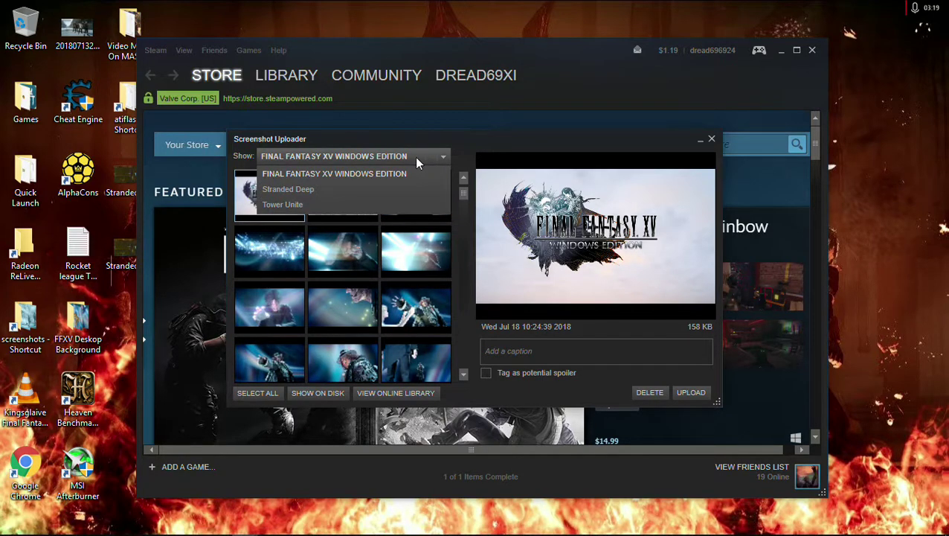
{"action": "left_click", "coordinate": [303, 190]}
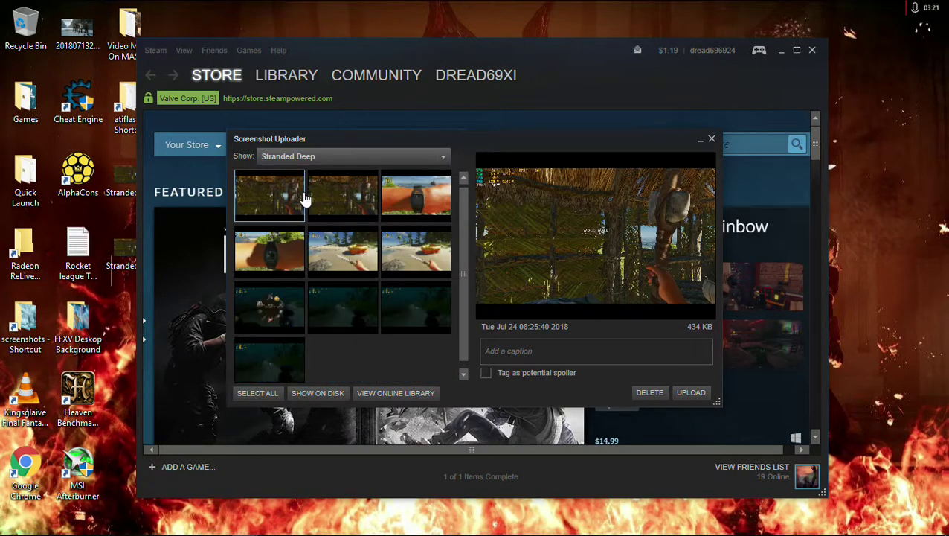
{"action": "left_click", "coordinate": [333, 197]}
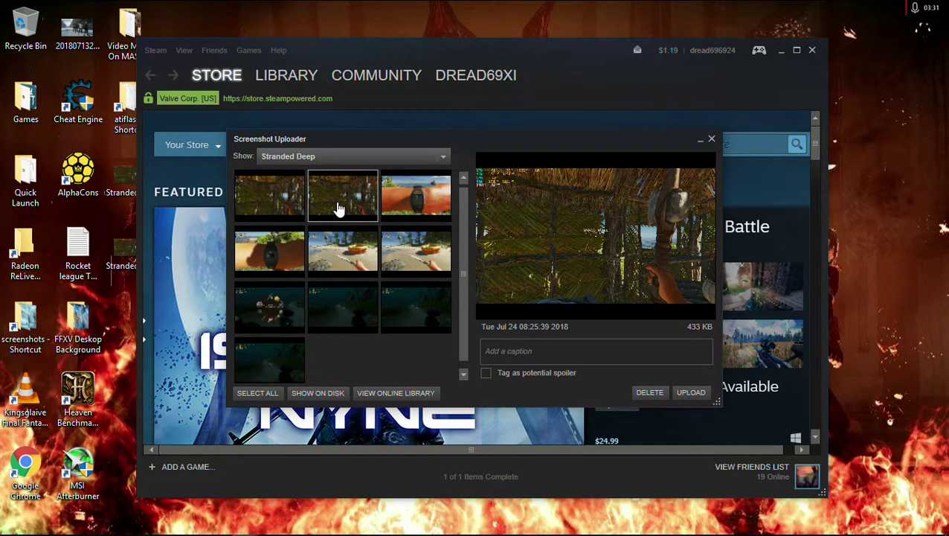
{"action": "left_click", "coordinate": [320, 395]}
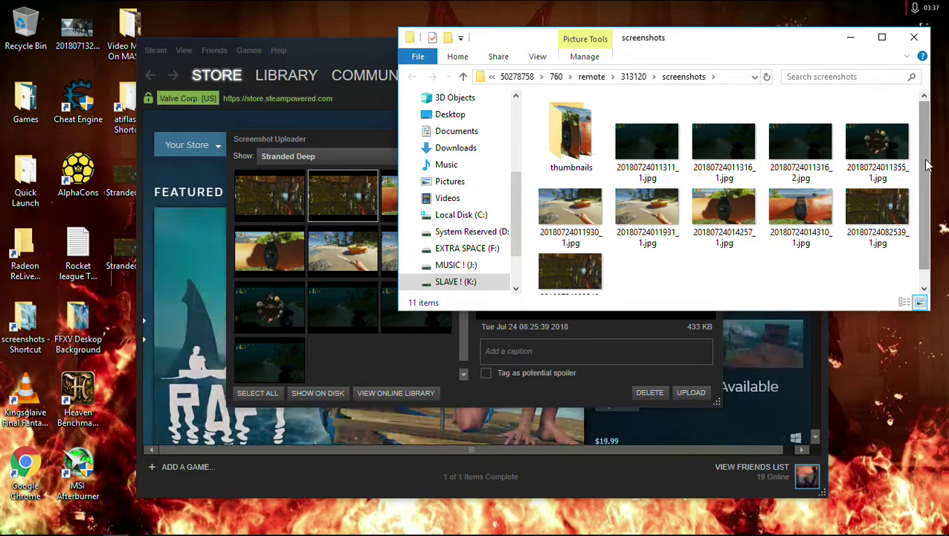
{"action": "left_click_drag", "start_coordinate": [928, 165], "coordinate": [929, 214]}
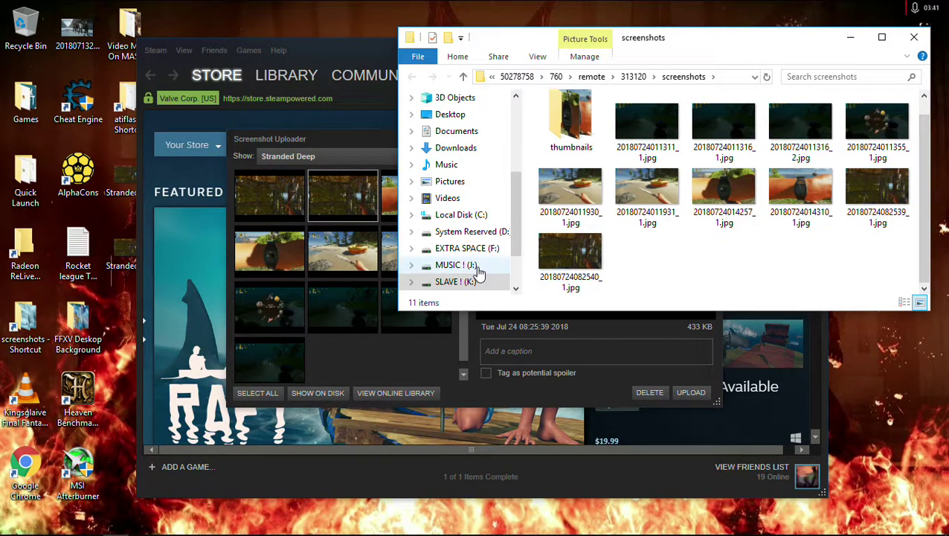
- Caption the selected screenshot 'Before Mod' and upload it publicly
{"action": "left_click", "coordinate": [921, 39]}
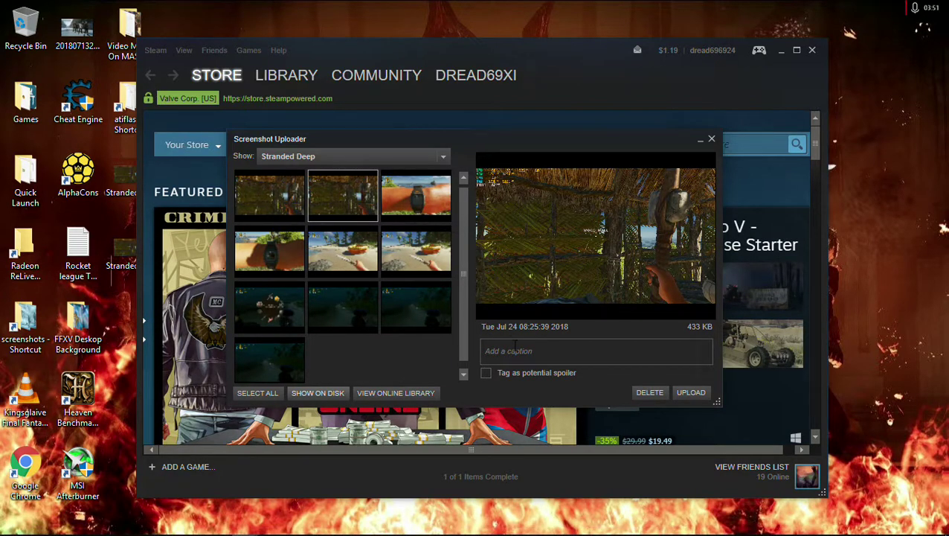
{"action": "left_click", "coordinate": [516, 353]}
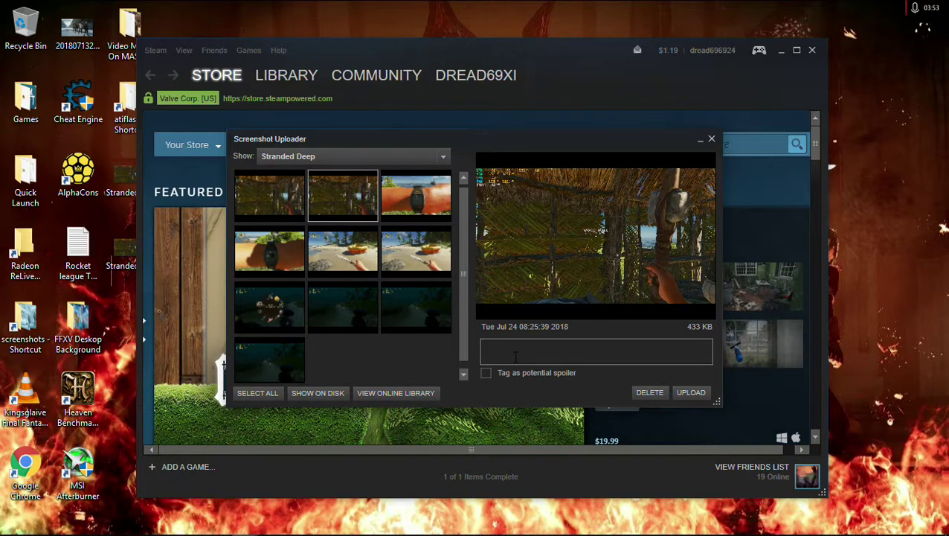
{"action": "type", "text": "Before "}
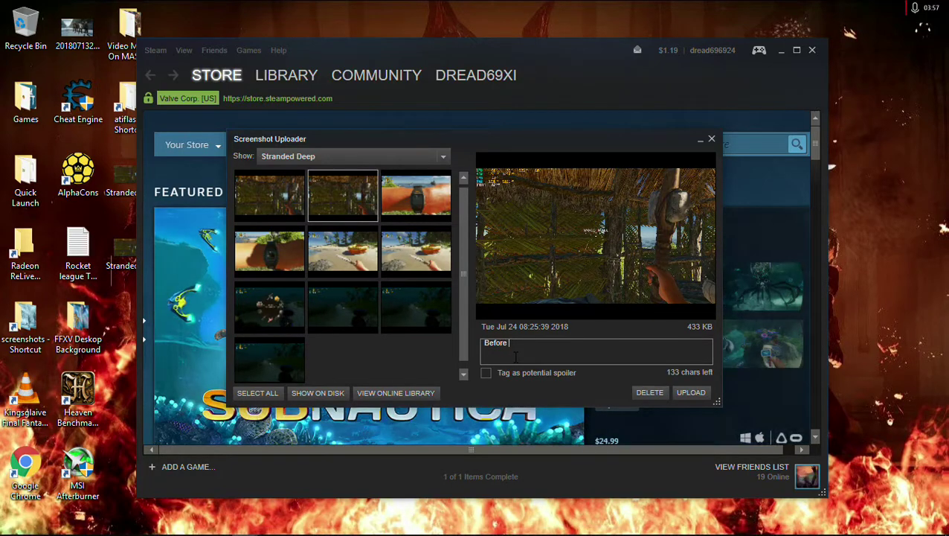
{"action": "type", "text": "Mod"}
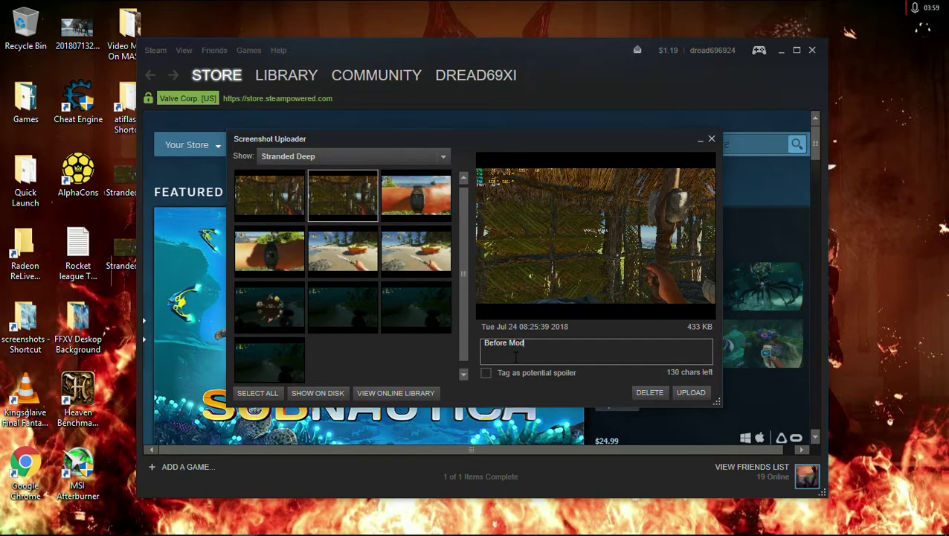
{"action": "left_click", "coordinate": [691, 392]}
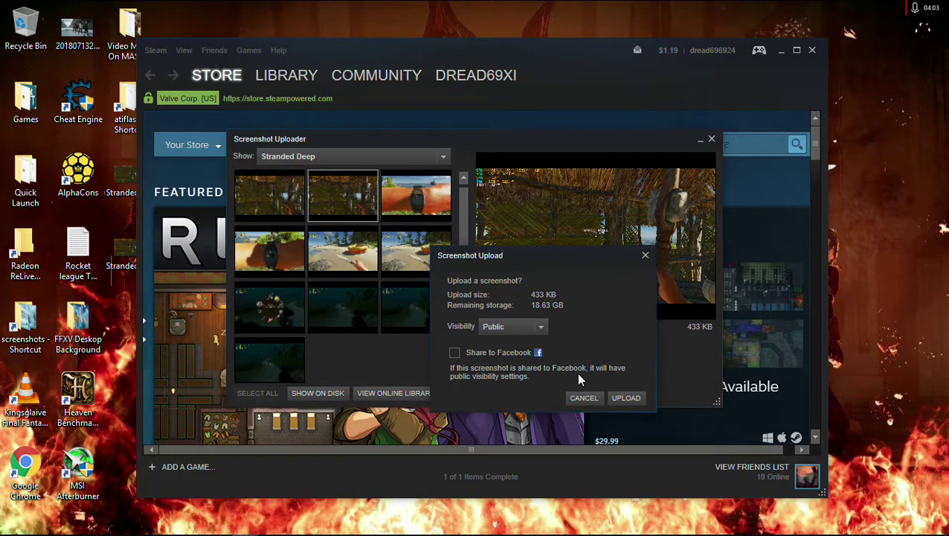
{"action": "left_click", "coordinate": [624, 397]}
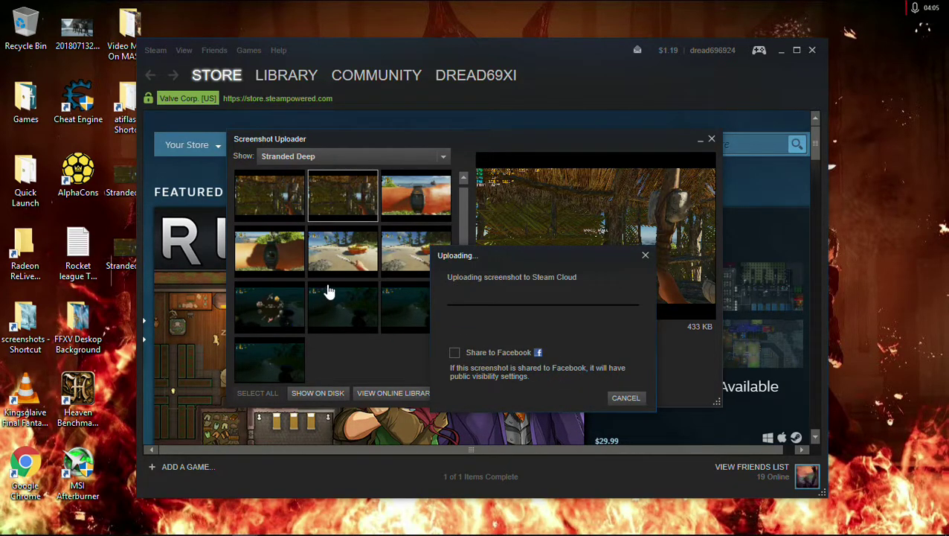
- Caption the other Stranded Deep screenshot 'After mod' and upload it publicly
{"action": "left_click", "coordinate": [265, 203]}
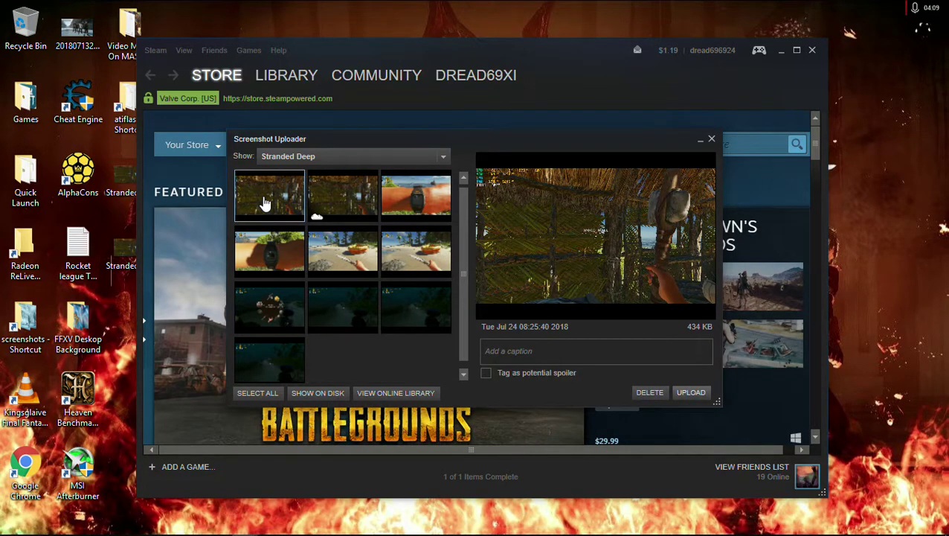
{"action": "left_click", "coordinate": [520, 355]}
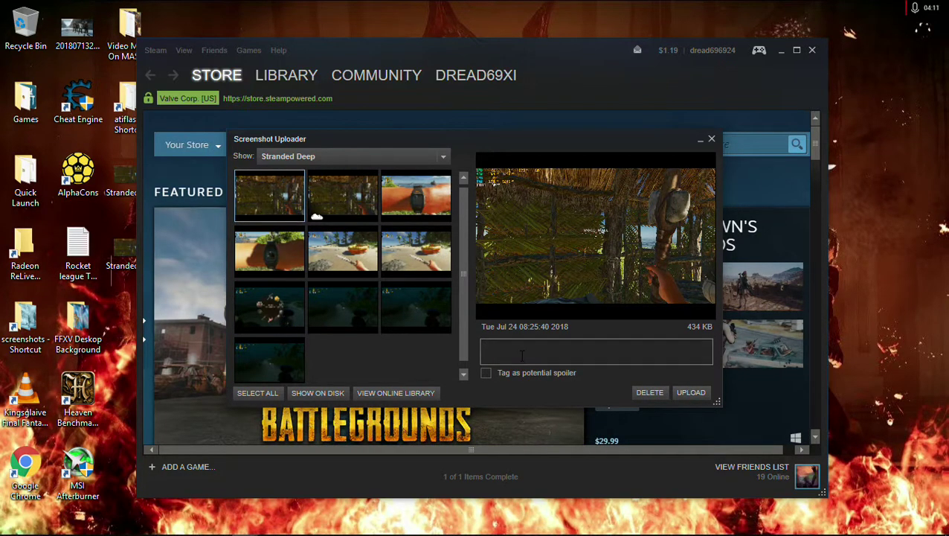
{"action": "type", "text": "A"}
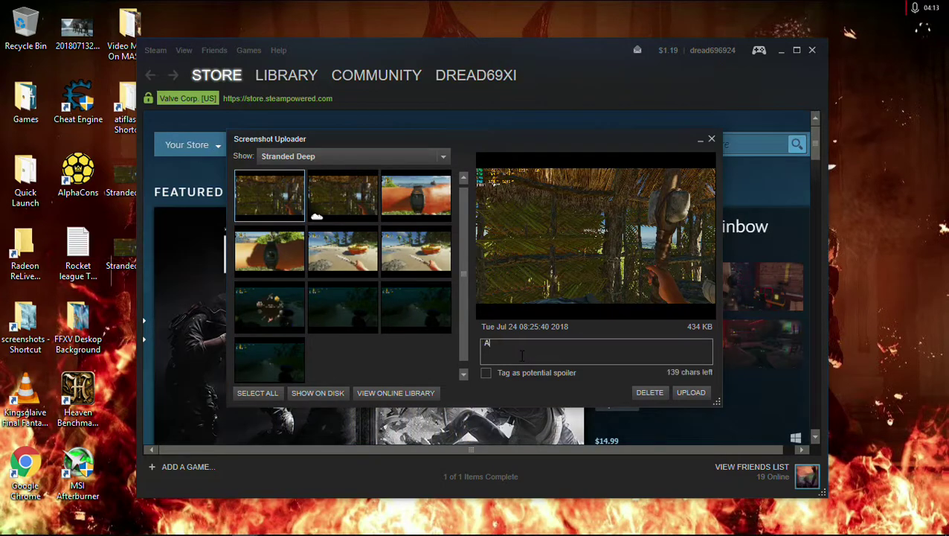
{"action": "type", "text": "fter mod"}
{"action": "left_click", "coordinate": [688, 397]}
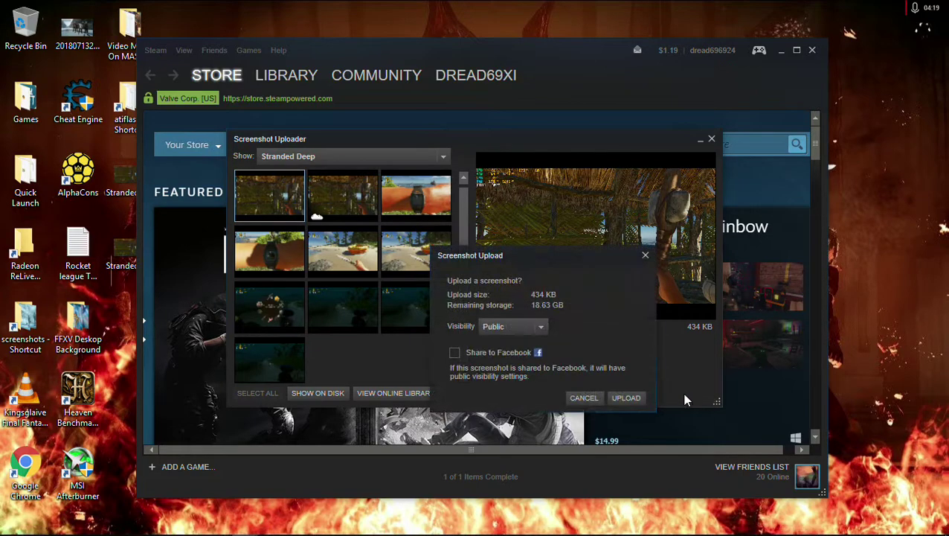
{"action": "left_click", "coordinate": [628, 398]}
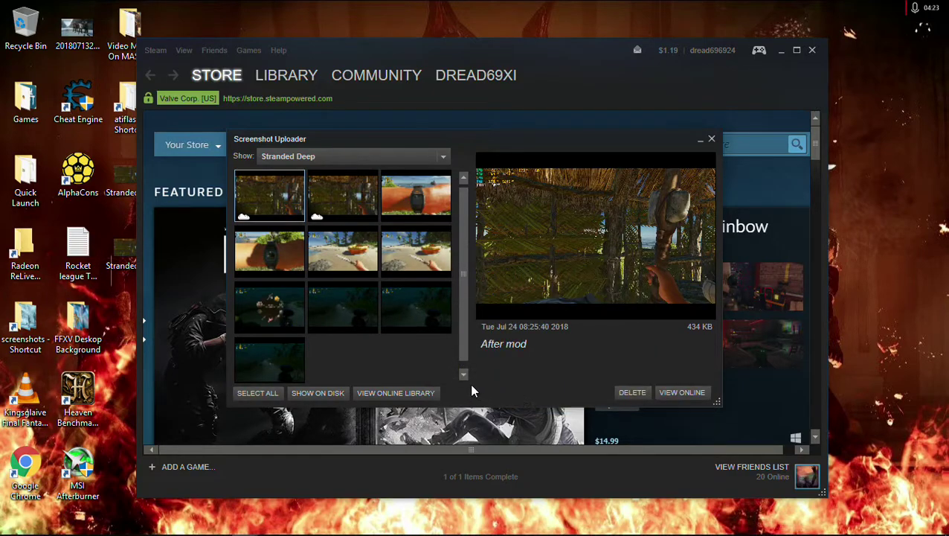
- Browse the online screenshot library and preview the After mod screenshot's details
{"action": "left_click", "coordinate": [402, 392]}
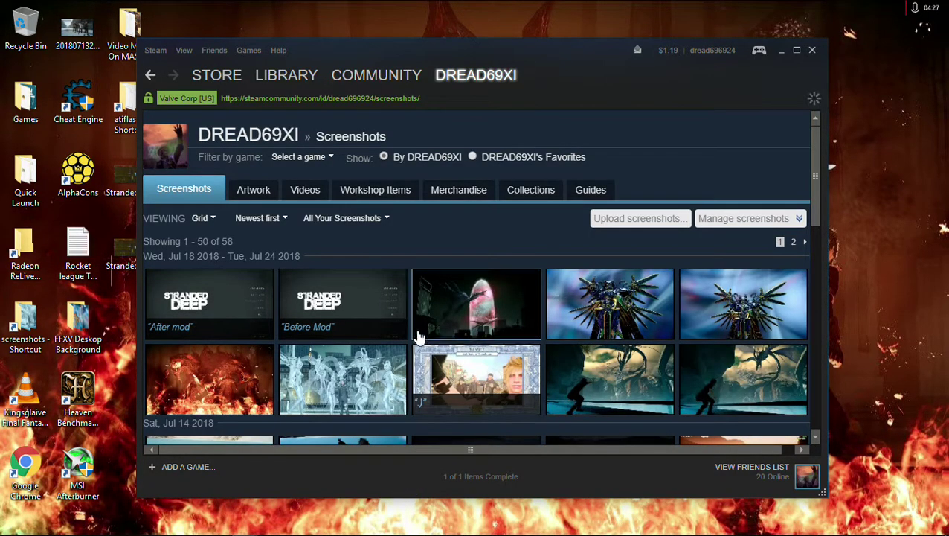
{"action": "scroll", "coordinate": [408, 297], "scroll_direction": "down", "scroll_amount": 1}
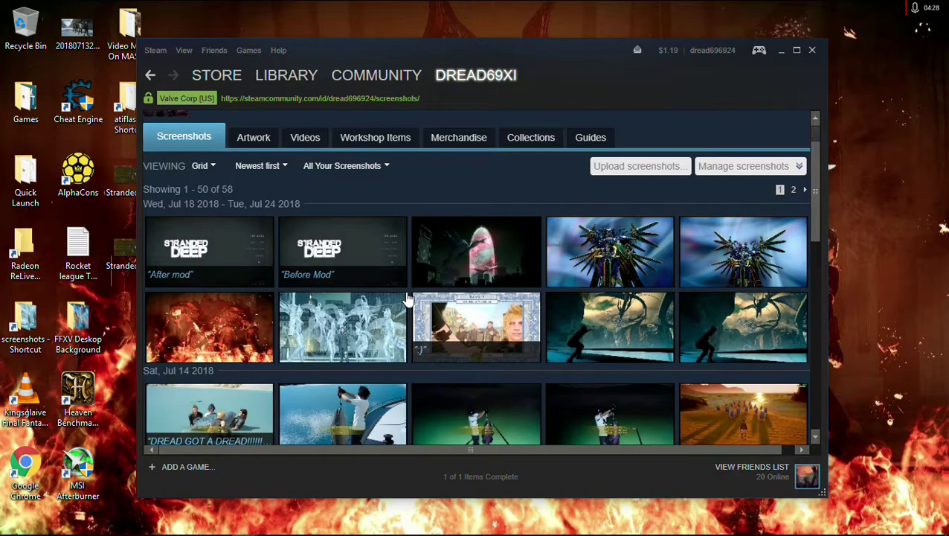
{"action": "left_click", "coordinate": [213, 262]}
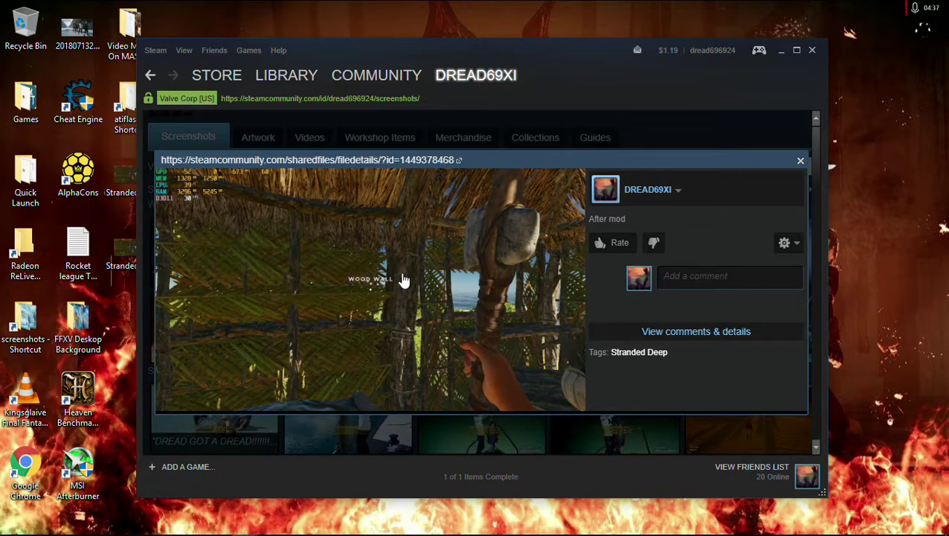
{"action": "left_click", "coordinate": [799, 161]}
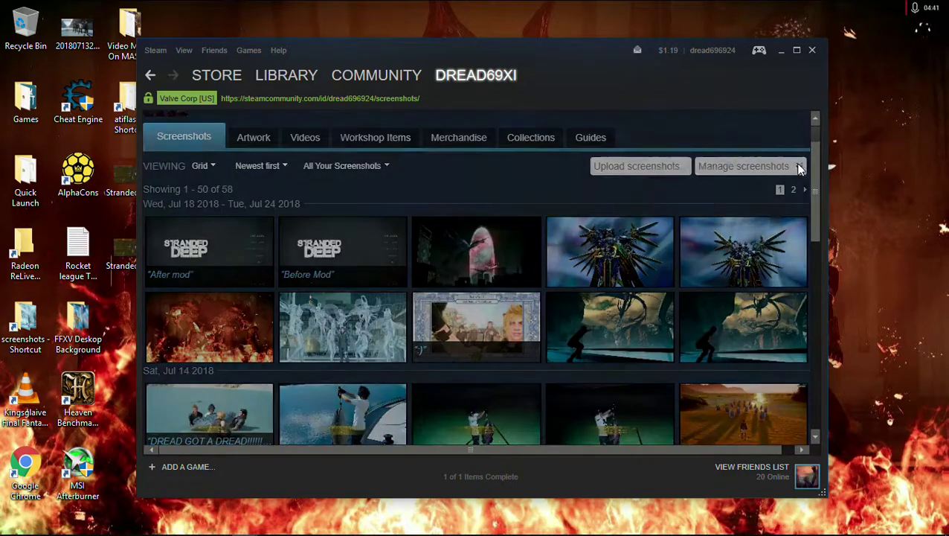
{"action": "left_click", "coordinate": [226, 268]}
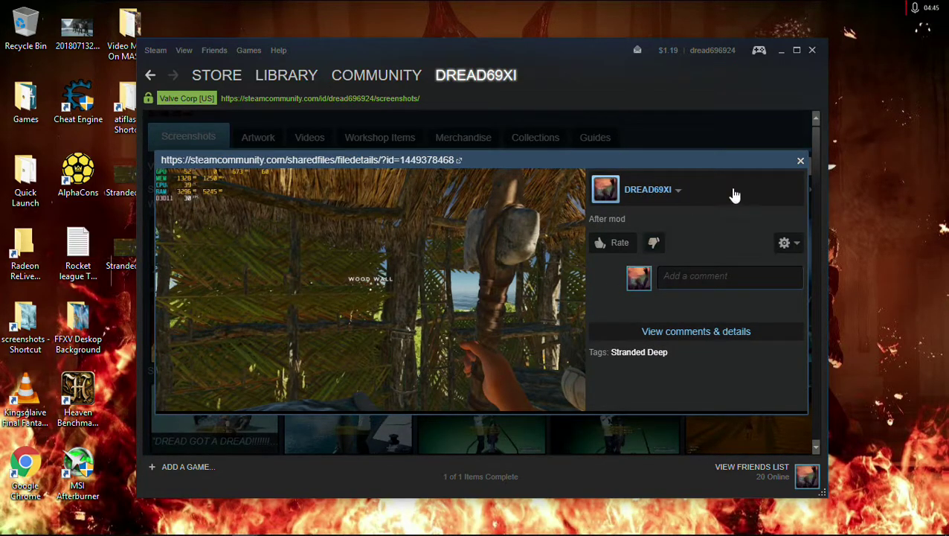
{"action": "left_click", "coordinate": [800, 161]}
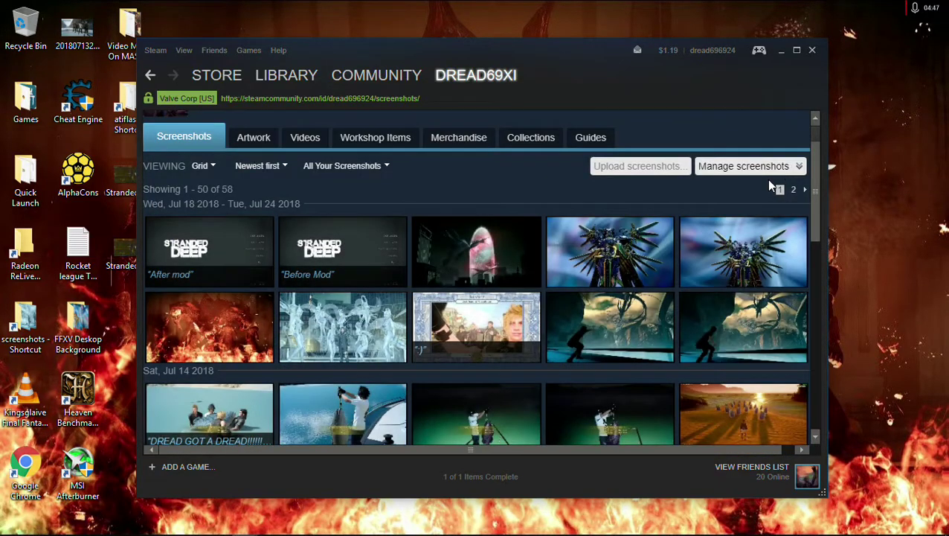
- Open the Before Mod screenshot's web page and copy its address
{"action": "left_click", "coordinate": [355, 254]}
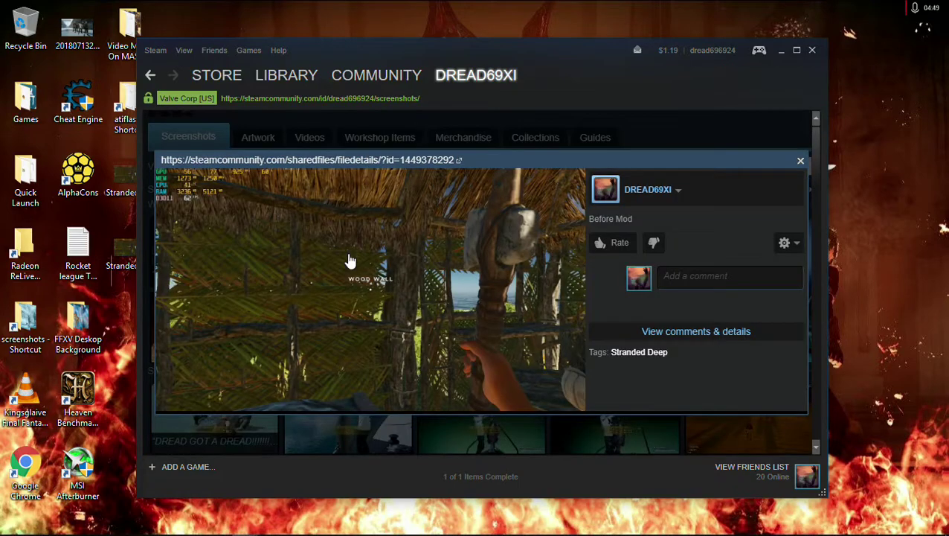
{"action": "left_click", "coordinate": [458, 161]}
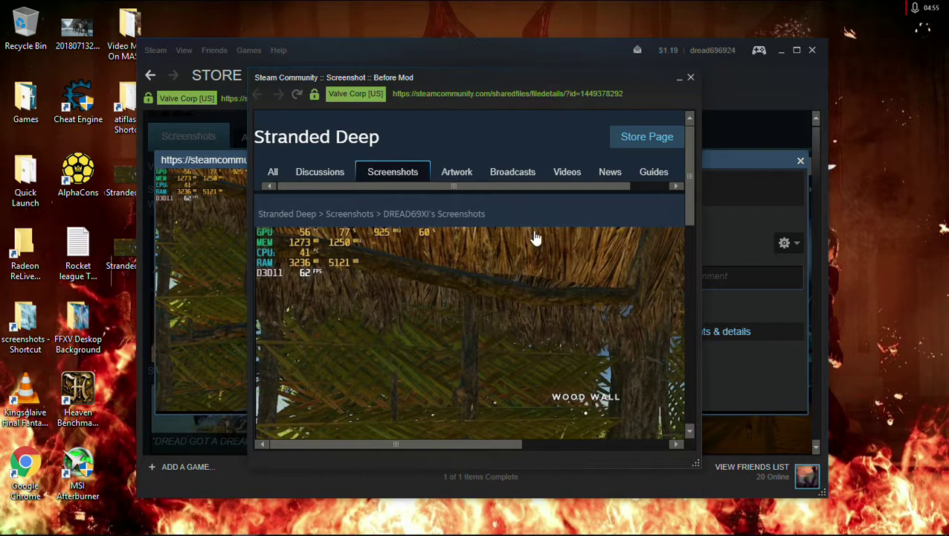
{"action": "scroll", "coordinate": [530, 269], "scroll_direction": "down", "scroll_amount": 3}
{"action": "scroll", "coordinate": [529, 276], "scroll_direction": "up", "scroll_amount": 3}
{"action": "double_click", "coordinate": [629, 94]}
{"action": "triple_click", "coordinate": [628, 94]}
{"action": "left_click", "coordinate": [628, 93]}
{"action": "key", "text": "ctrl+a"}
{"action": "key", "text": "ctrl+c"}
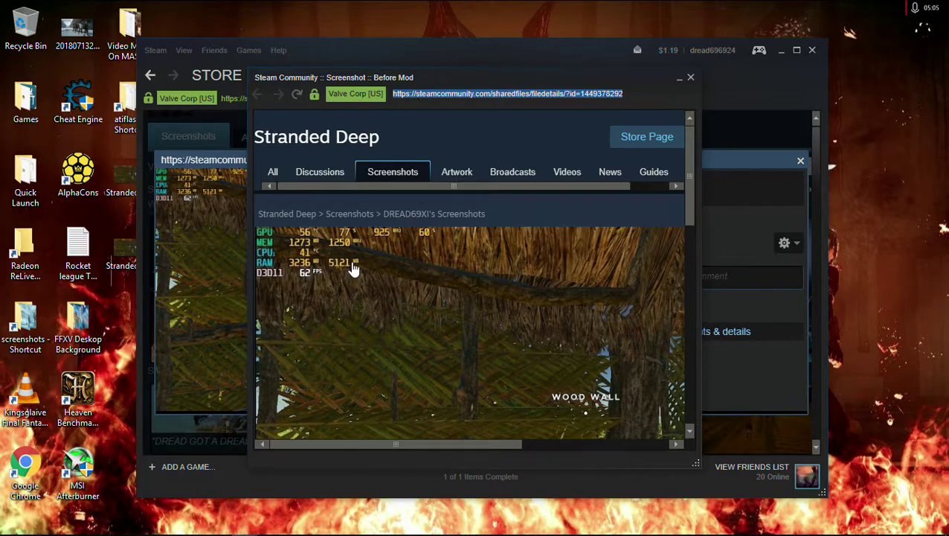
{"action": "mouse_move", "coordinate": [227, 530]}
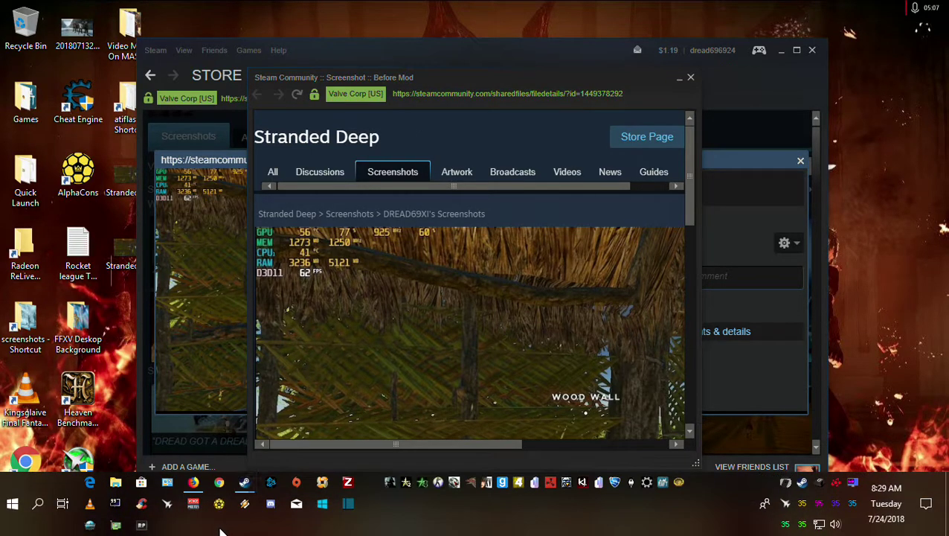
- In the thread reply box, write 'Before Mod', paste its link below, then add an 'After Mod' line
{"action": "left_click", "coordinate": [196, 481]}
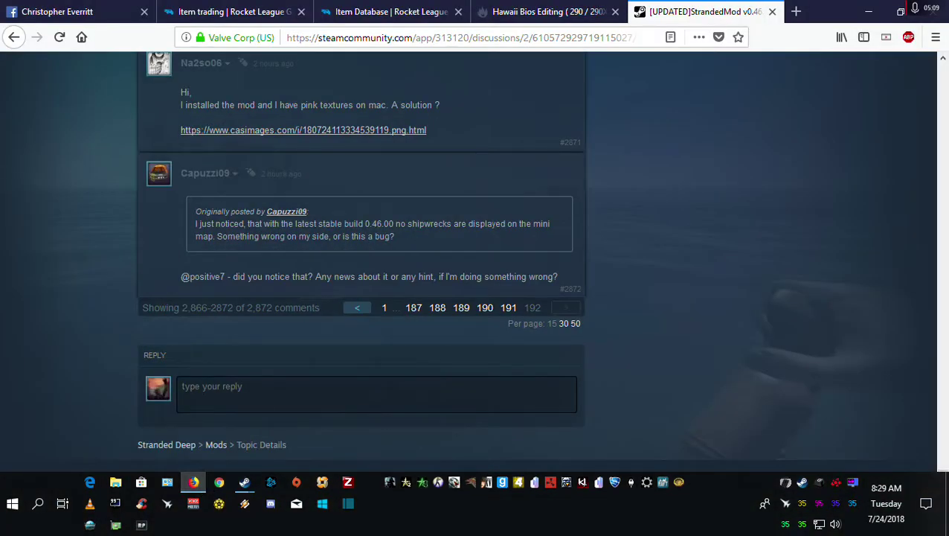
{"action": "left_click", "coordinate": [264, 396]}
{"action": "type", "text": "B"}
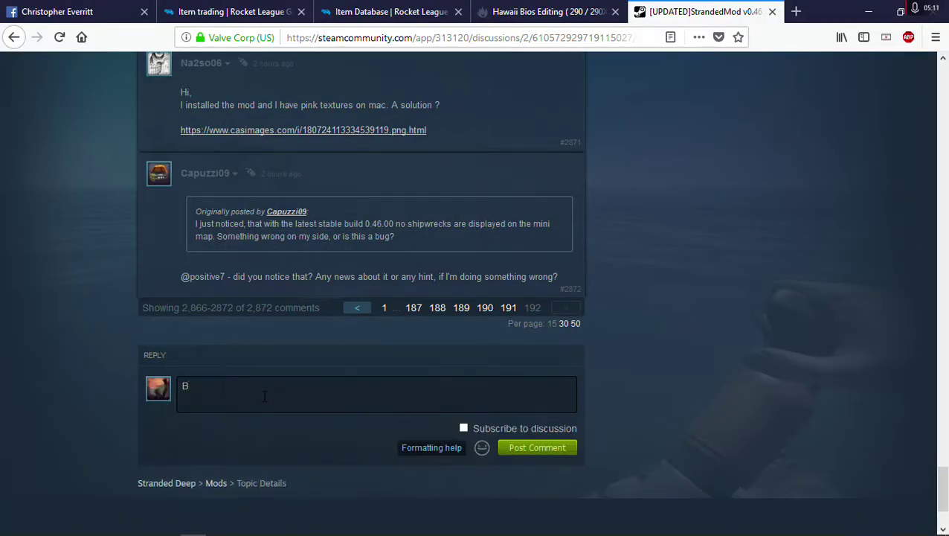
{"action": "type", "text": "efore Mod"}
{"action": "key", "text": "Return"}
{"action": "key", "text": "ctrl+v"}
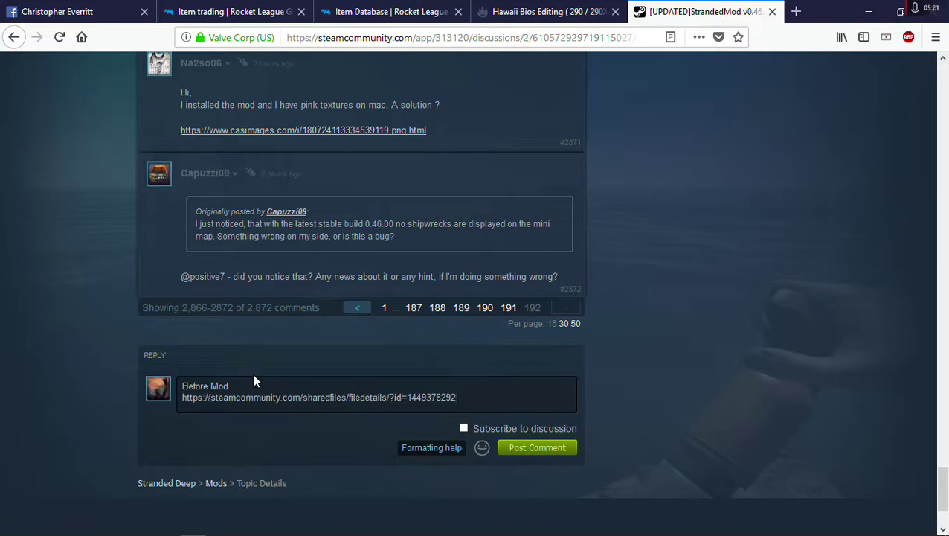
{"action": "key", "text": "Return"}
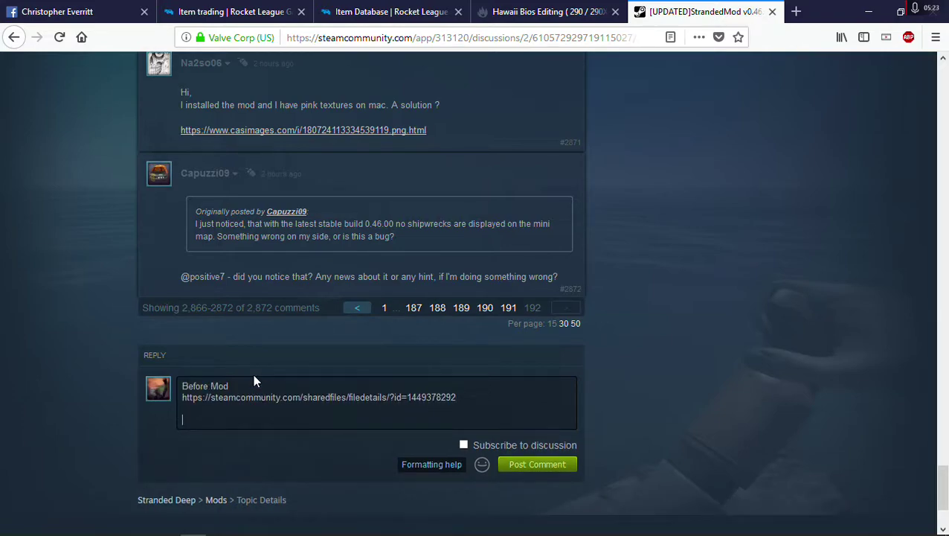
{"action": "type", "text": "After Mod"}
{"action": "key", "text": "Return"}
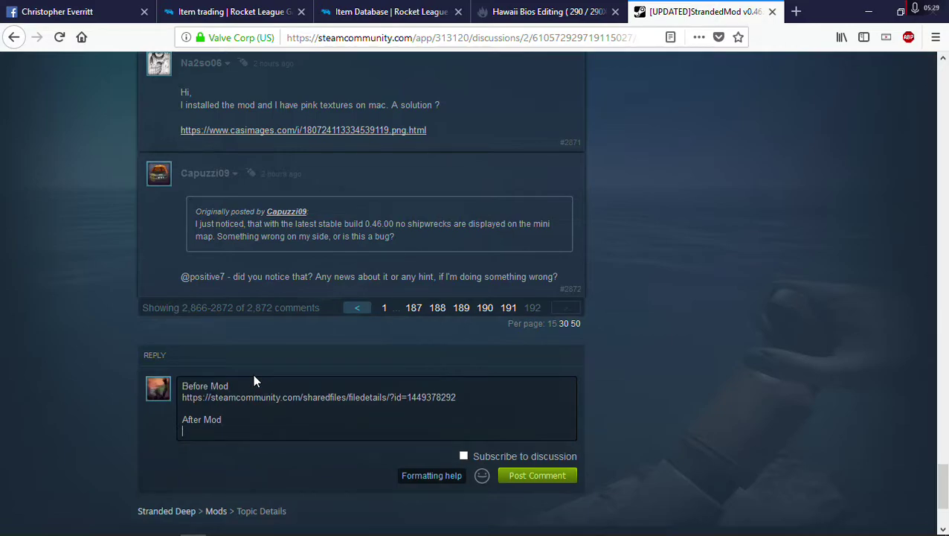
{"action": "key", "text": "alt+Tab"}
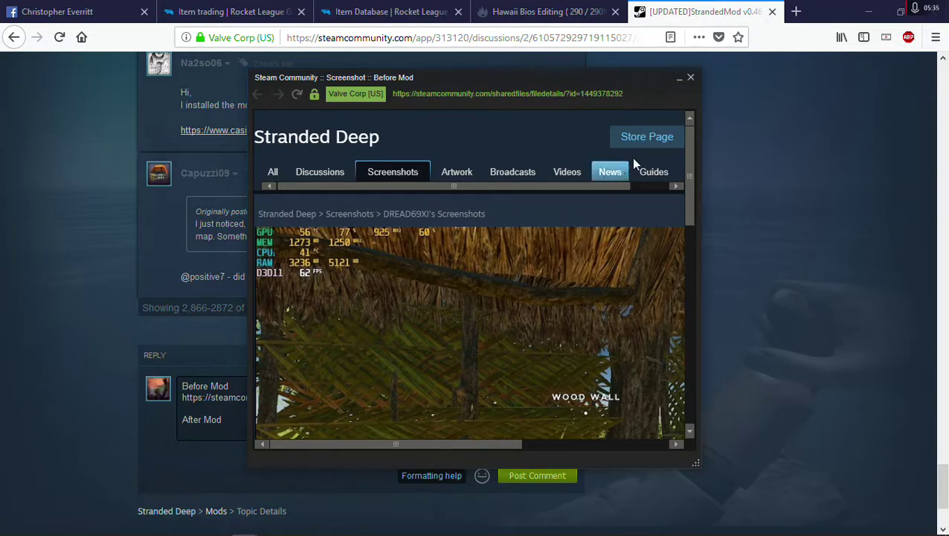
- Copy the After mod screenshot page's URL and paste it under the After Mod line in the reply
{"action": "left_click", "coordinate": [690, 78]}
{"action": "key", "text": "alt+Tab"}
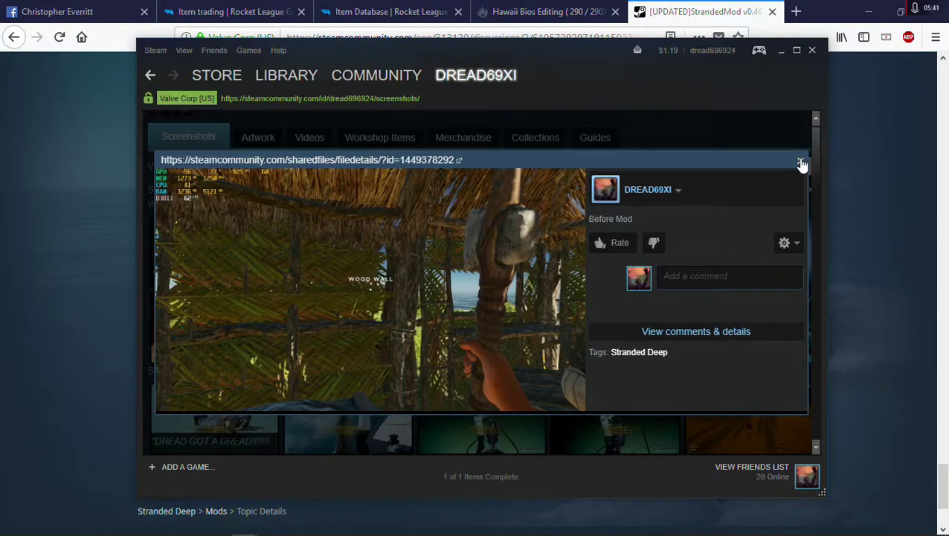
{"action": "left_click", "coordinate": [801, 162]}
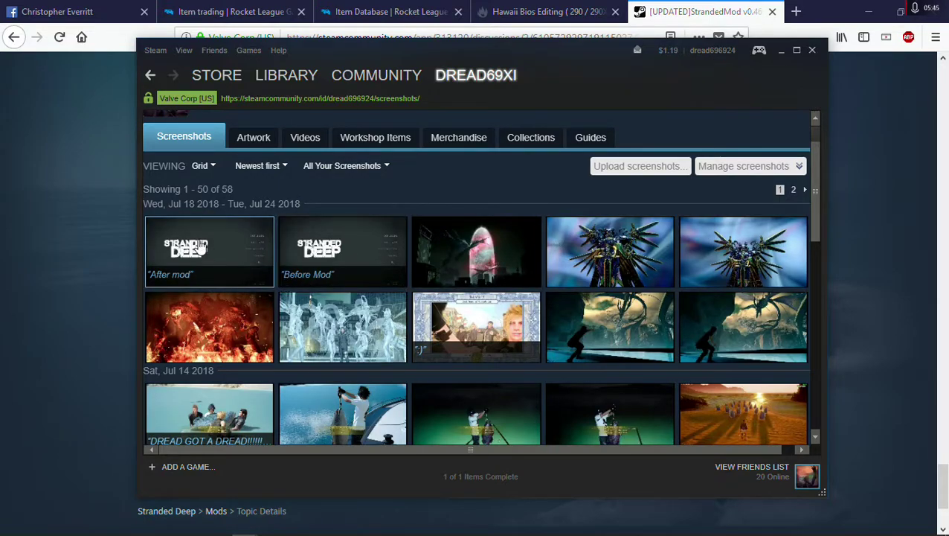
{"action": "left_click", "coordinate": [199, 247]}
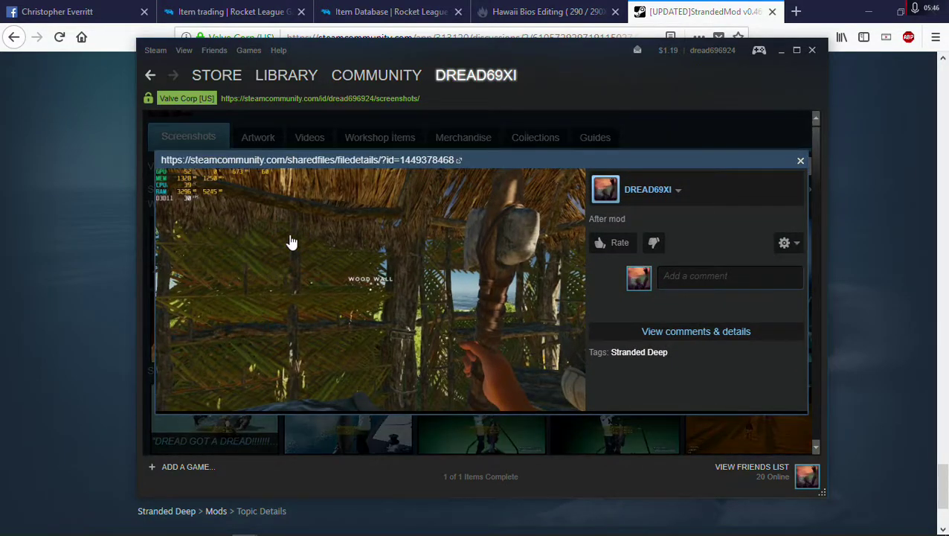
{"action": "left_click", "coordinate": [459, 161]}
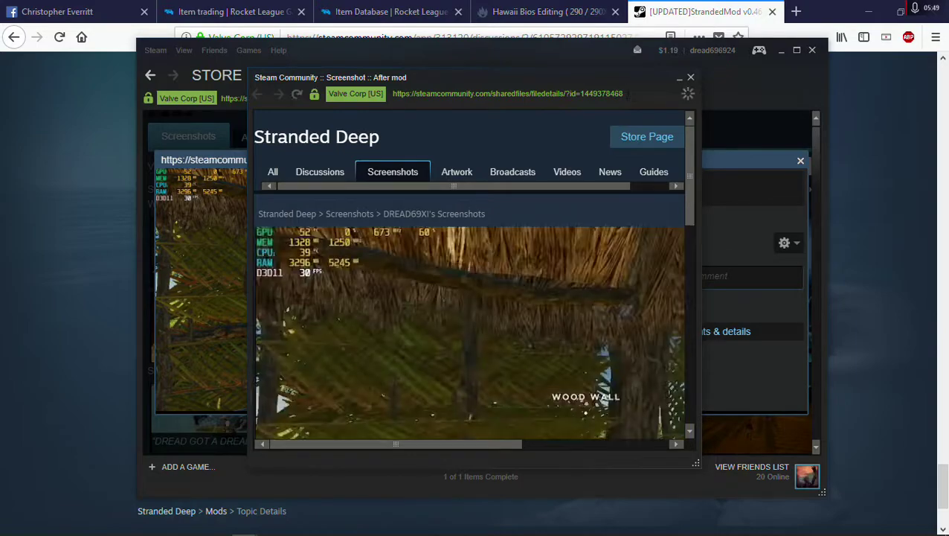
{"action": "left_click_drag", "start_coordinate": [624, 94], "coordinate": [372, 96]}
{"action": "key", "text": "ctrl+c"}
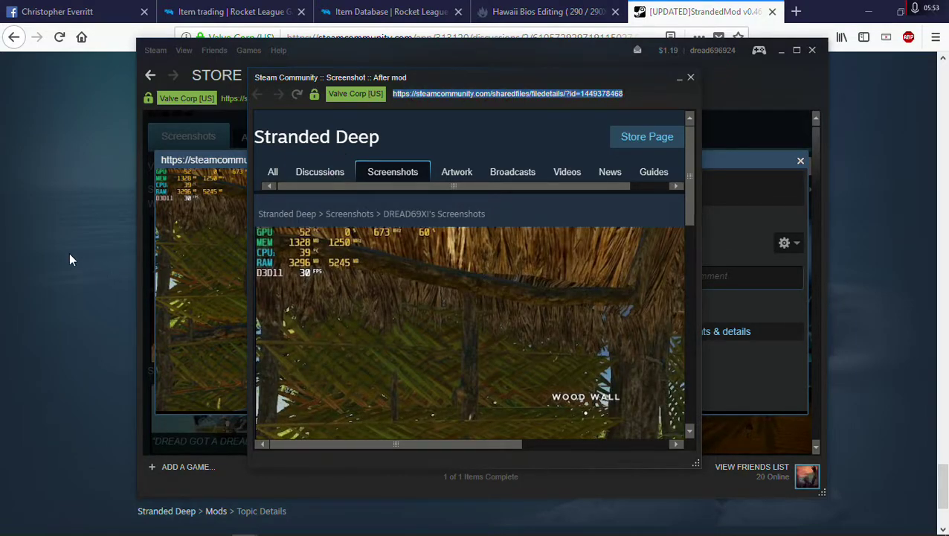
{"action": "key", "text": "shift+Tab"}
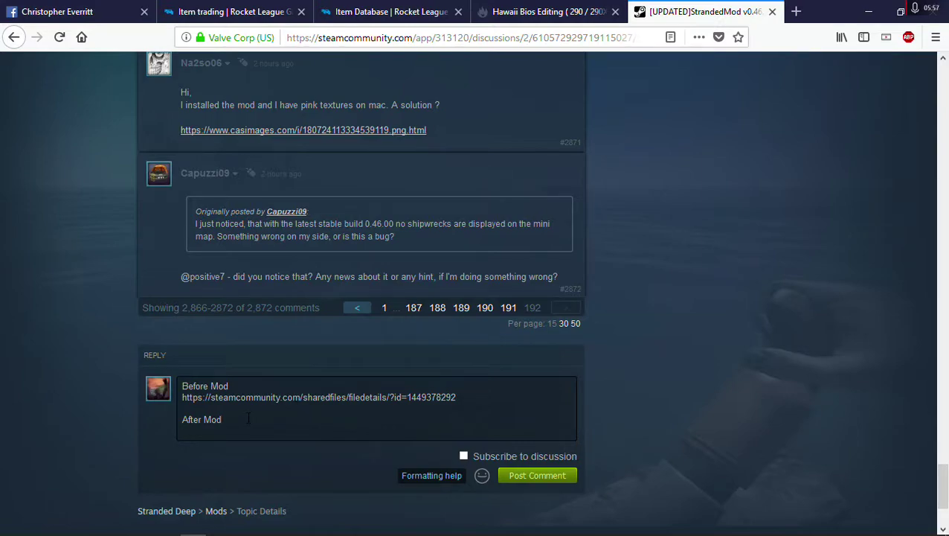
{"action": "key", "text": "ctrl+v"}
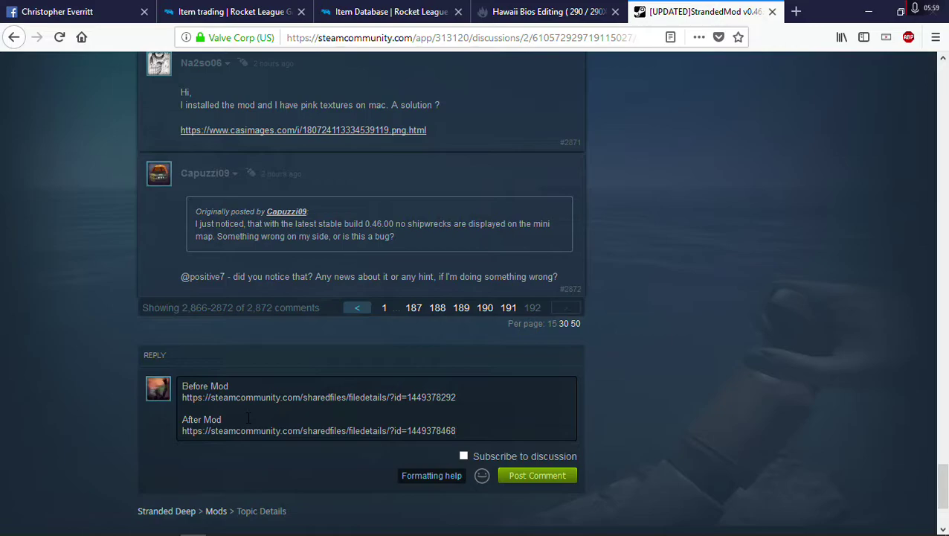
- Post the reply to the StrandedMod thread and check the new comment #2873
{"action": "left_click", "coordinate": [533, 480]}
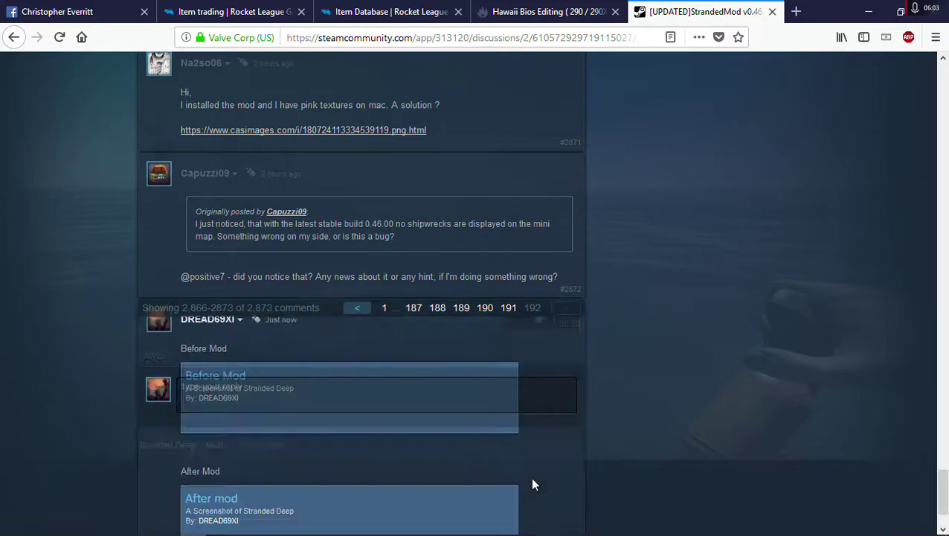
{"action": "scroll", "coordinate": [670, 306], "scroll_direction": "down", "scroll_amount": 2}
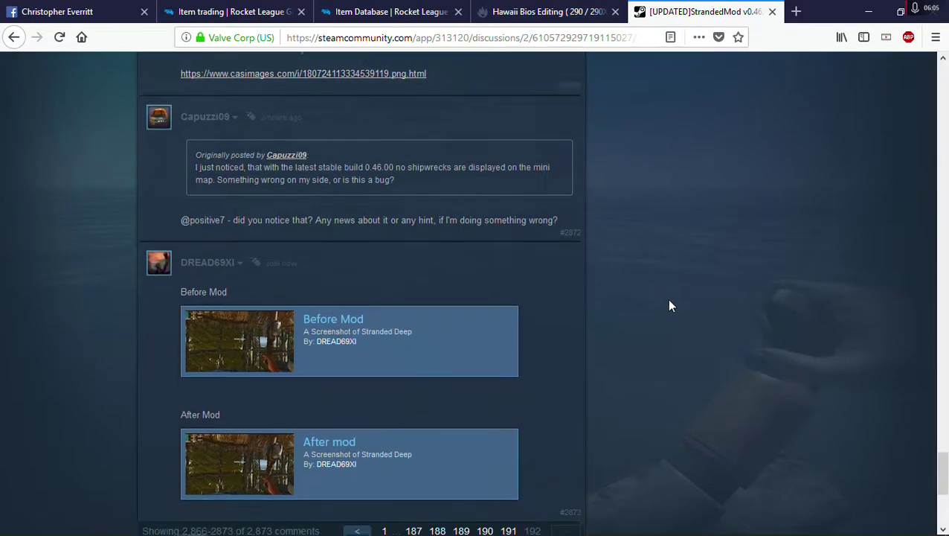
{"action": "scroll", "coordinate": [670, 306], "scroll_direction": "up", "scroll_amount": 3}
{"action": "scroll", "coordinate": [669, 306], "scroll_direction": "up", "scroll_amount": 10}
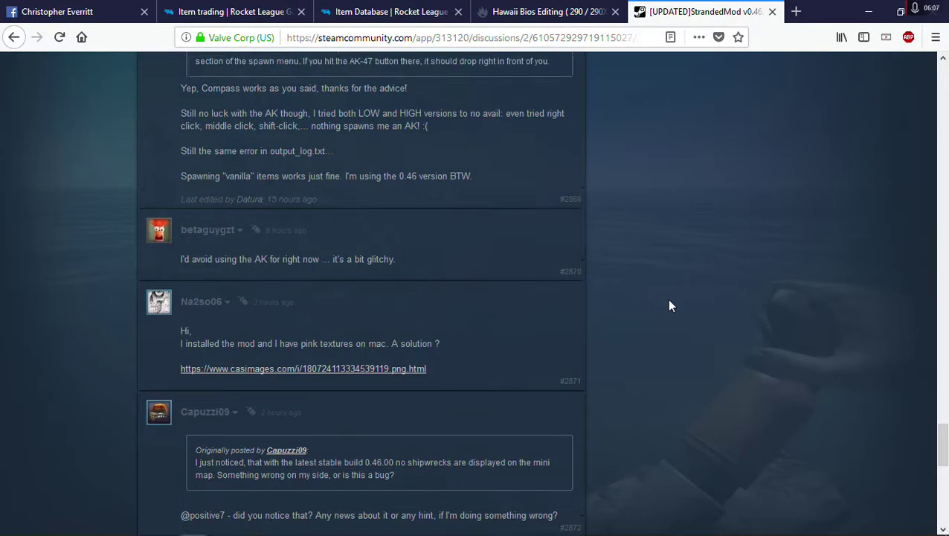
{"action": "scroll", "coordinate": [673, 302], "scroll_direction": "up", "scroll_amount": 15}
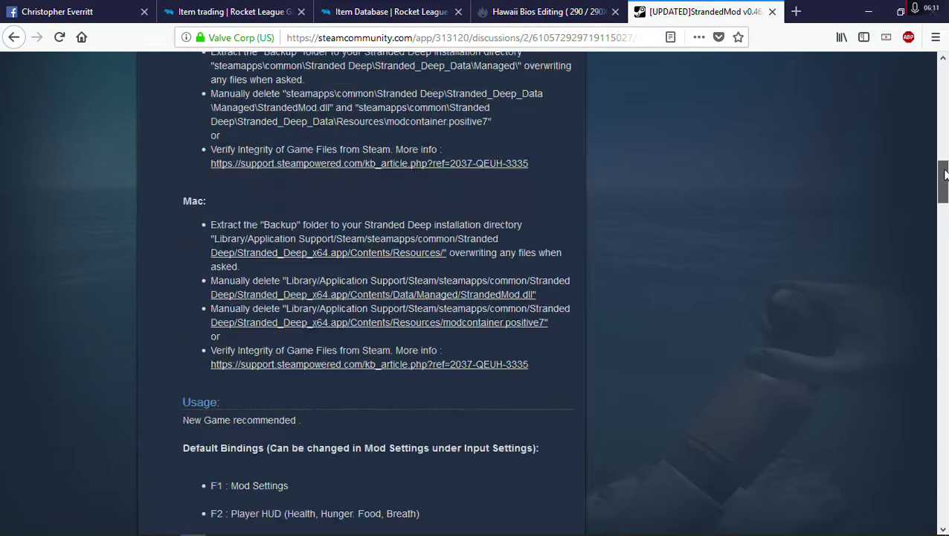
- View the embedded After mod screenshot enlarged, then close it and recheck the post
{"action": "left_click_drag", "start_coordinate": [946, 174], "coordinate": [946, 491]}
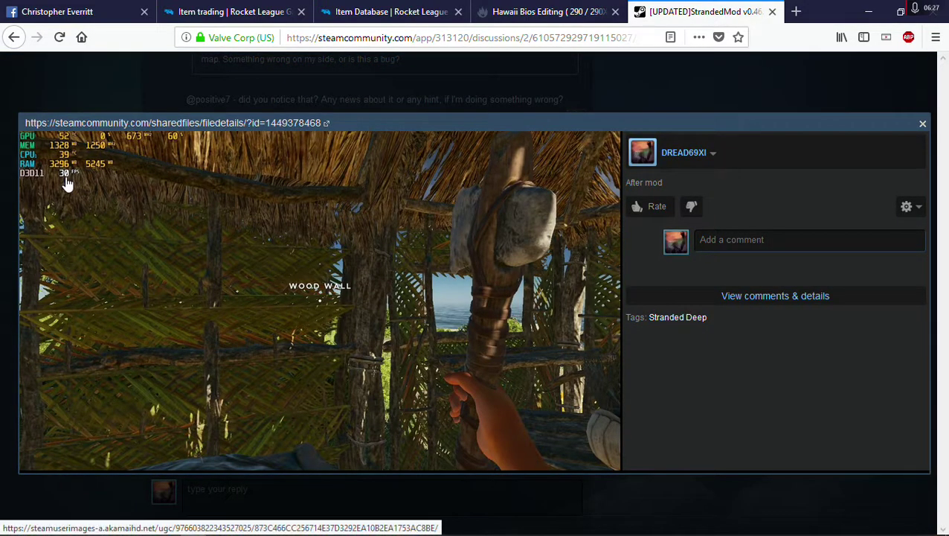
{"action": "left_click", "coordinate": [923, 123]}
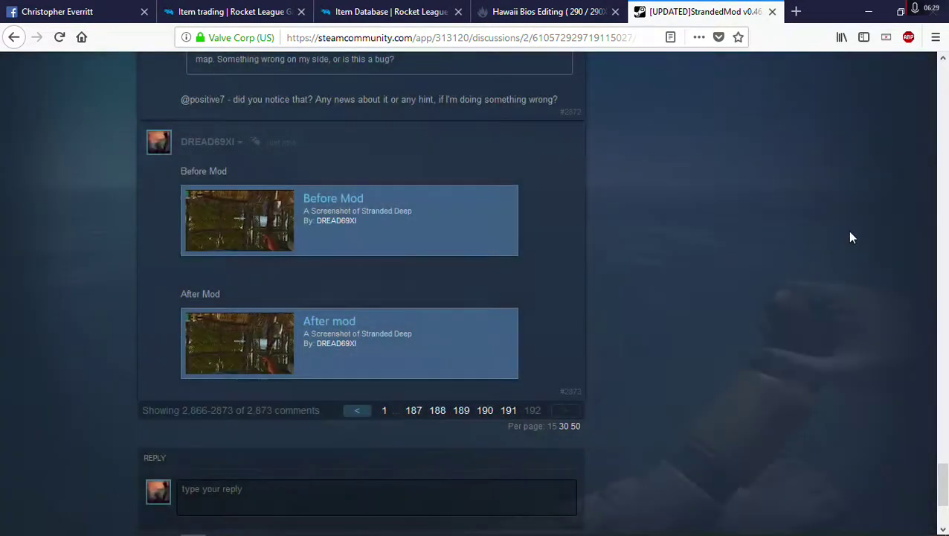
{"action": "scroll", "coordinate": [673, 236], "scroll_direction": "up", "scroll_amount": 4}
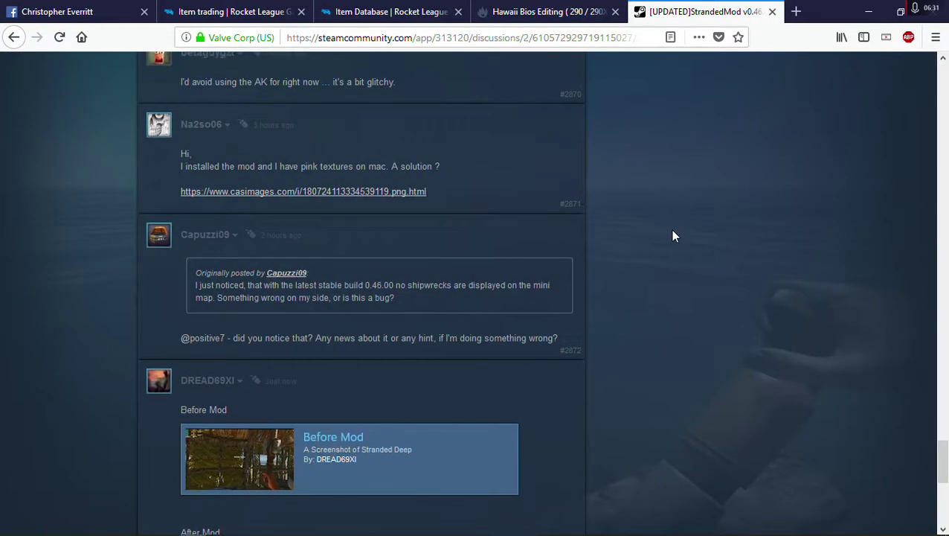
{"action": "scroll", "coordinate": [673, 235], "scroll_direction": "down", "scroll_amount": 6}
{"action": "scroll", "coordinate": [673, 236], "scroll_direction": "up", "scroll_amount": 2}
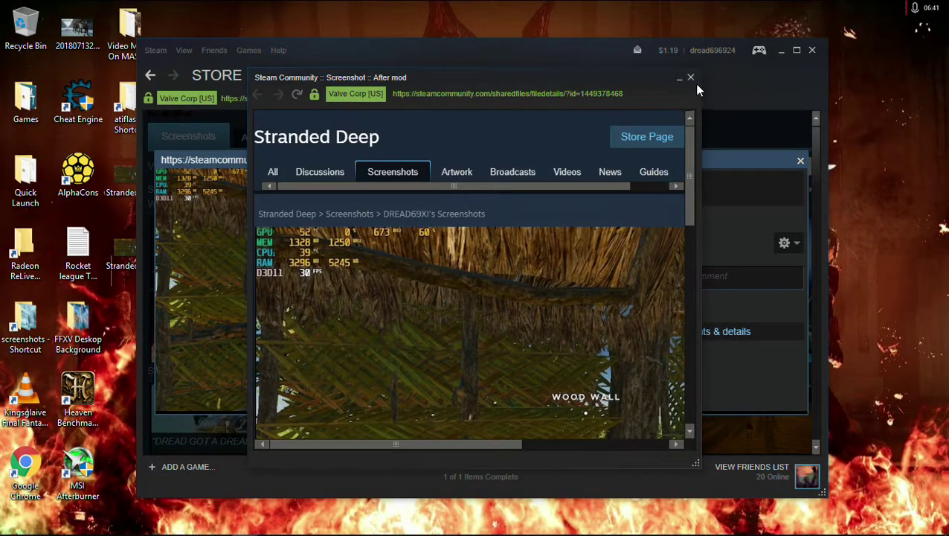
- Close Steam's After mod screenshot window and the Screenshot Uploader, then deselect the desktop file
{"action": "left_click", "coordinate": [691, 78]}
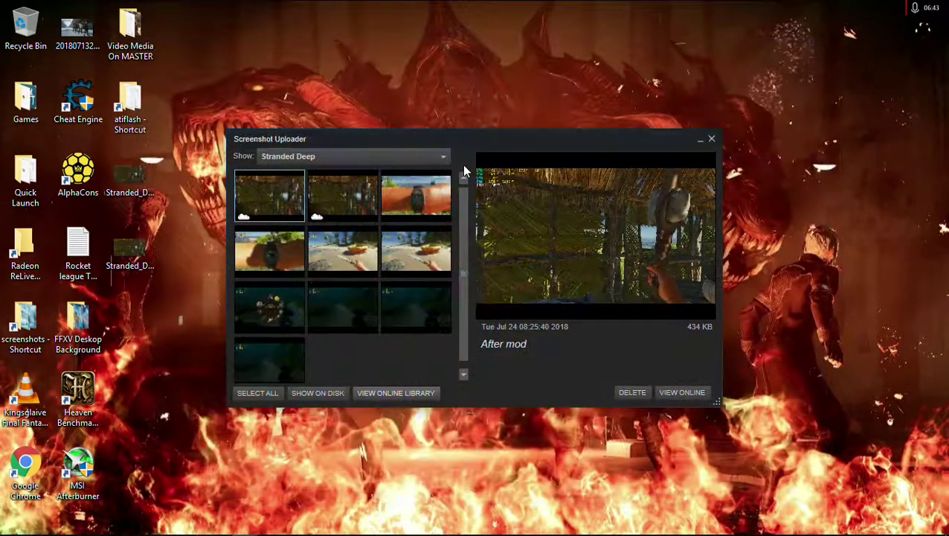
{"action": "left_click", "coordinate": [711, 139]}
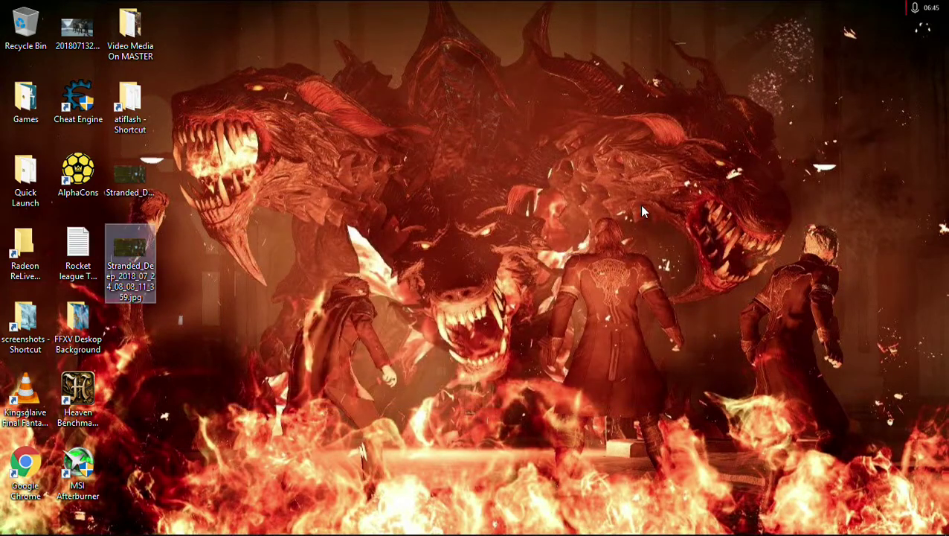
{"action": "left_click", "coordinate": [357, 227]}
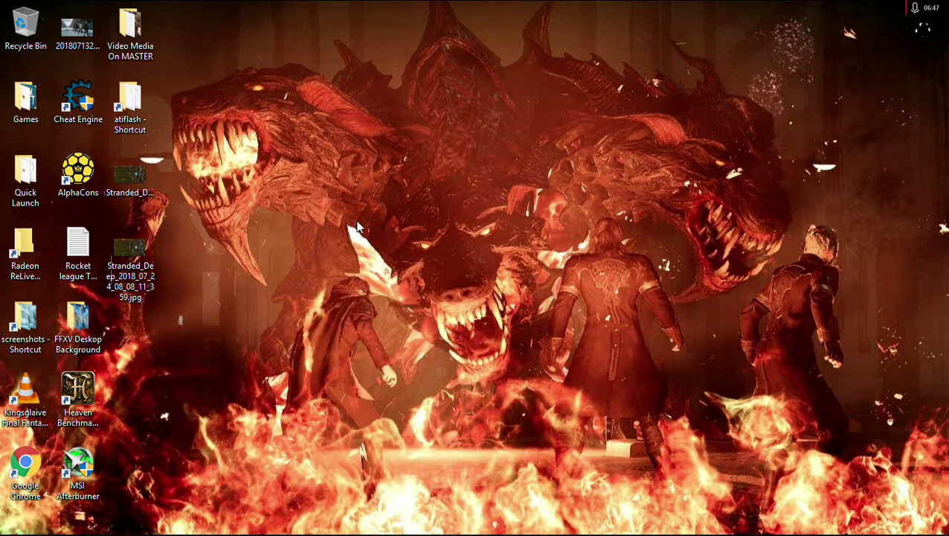